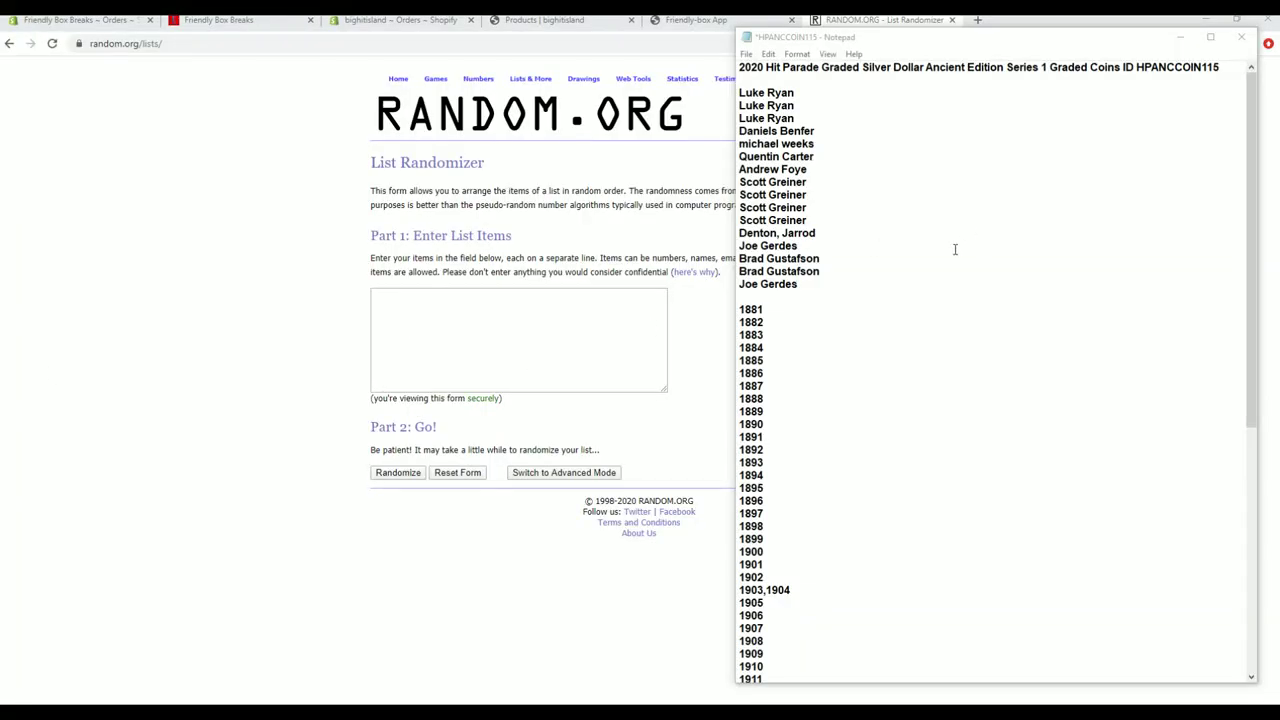
Copy the FILLER B participant names from the HPANCCOIN115 note and paste them into the List Randomizer's empty items field
scroll(929, 206, "down", 11)
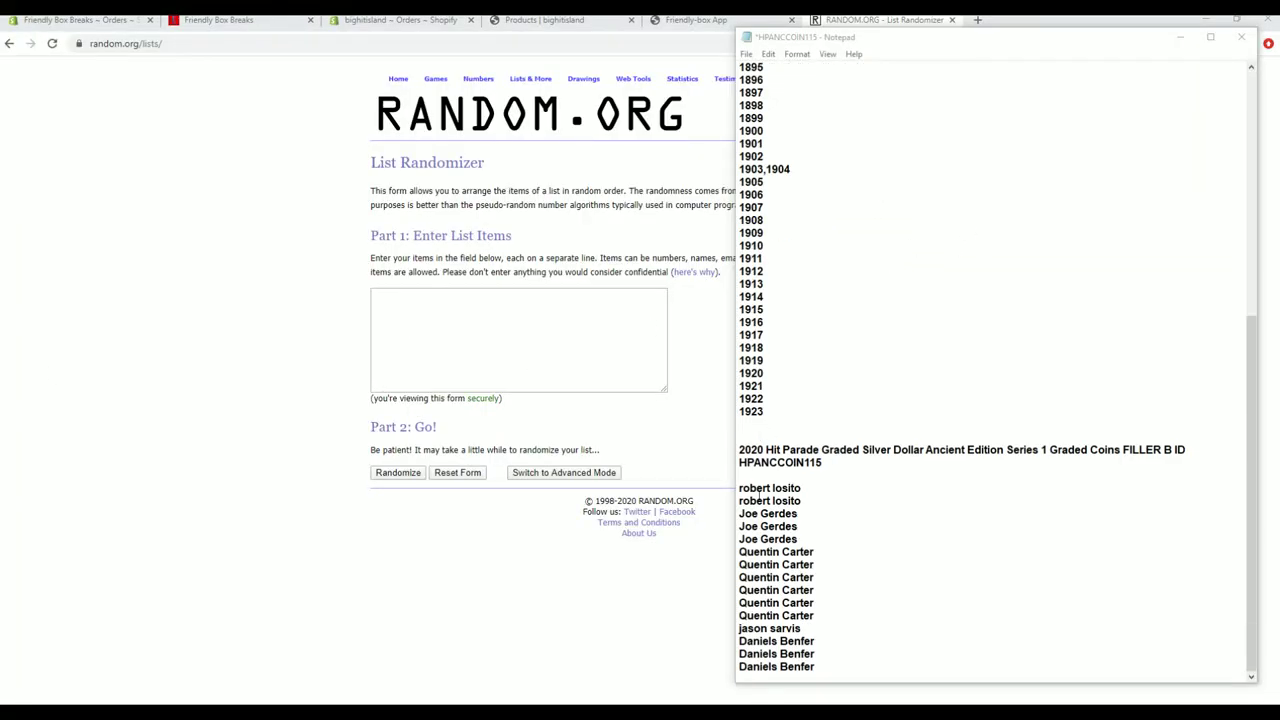
left_click_drag(744, 488, 841, 663)
right_click(826, 503)
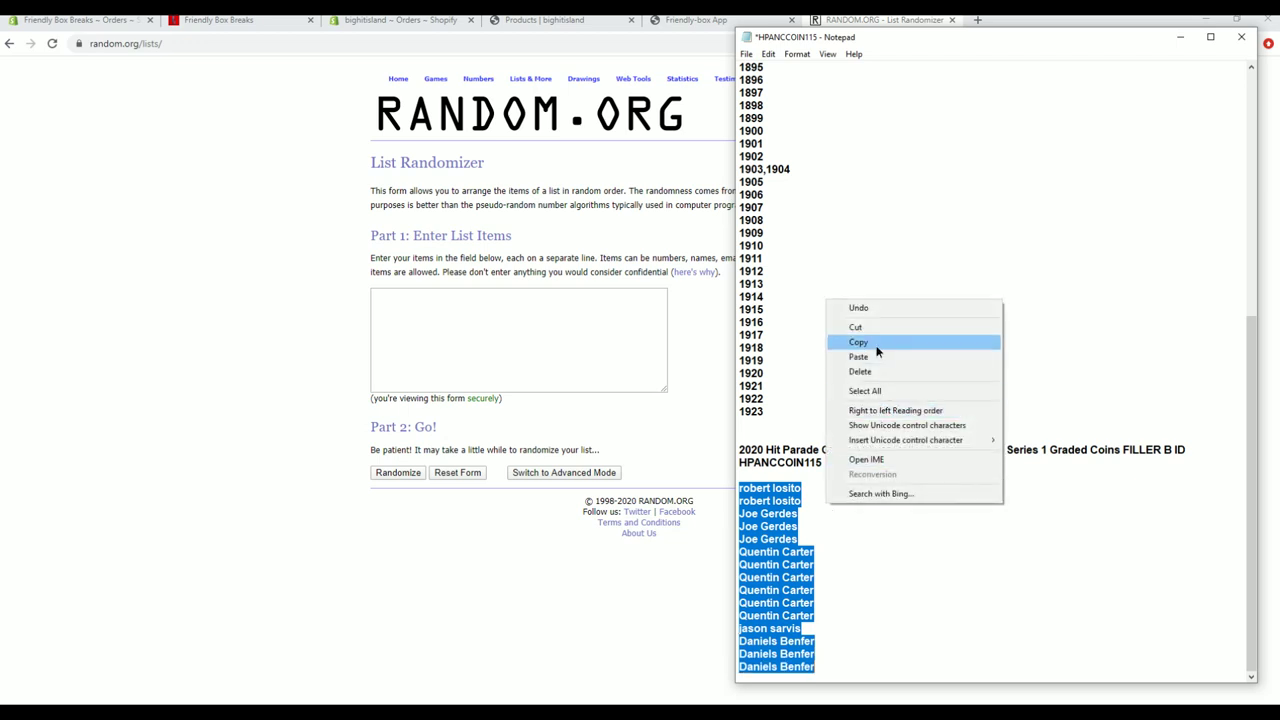
left_click(877, 349)
left_click(463, 316)
right_click(463, 316)
left_click(495, 415)
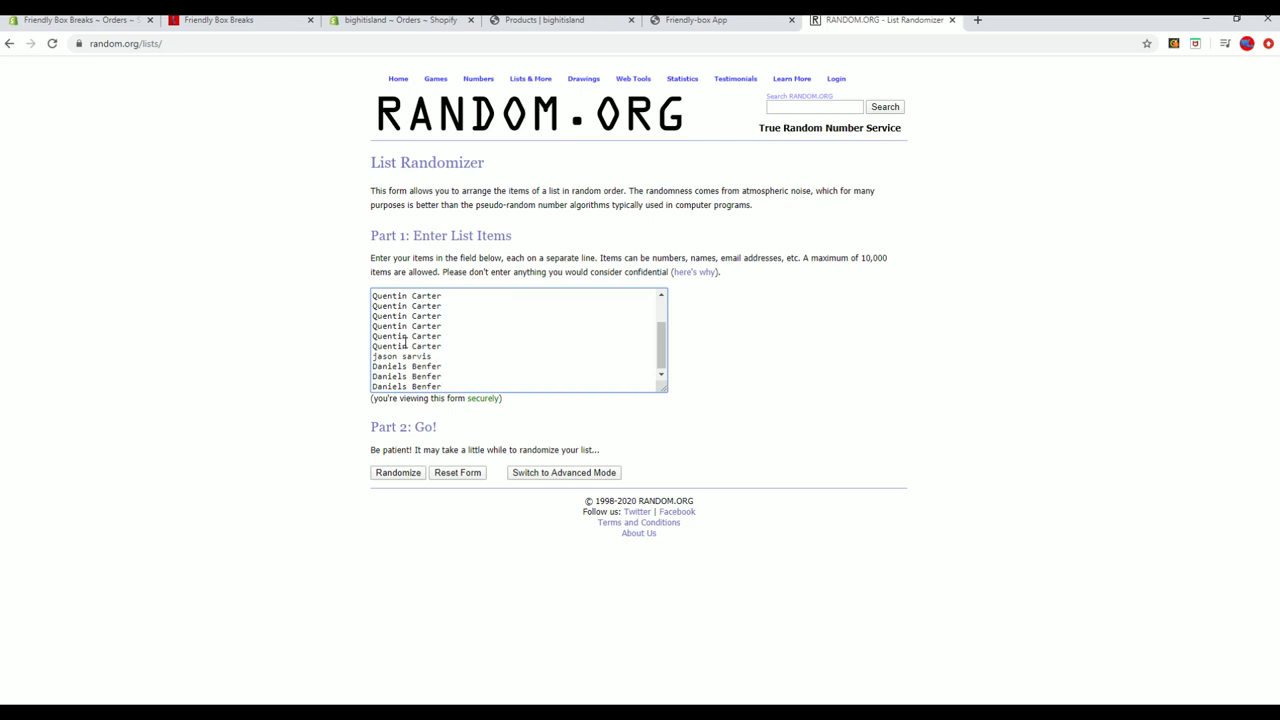
Randomize the filler participant list seven times
left_click(385, 472)
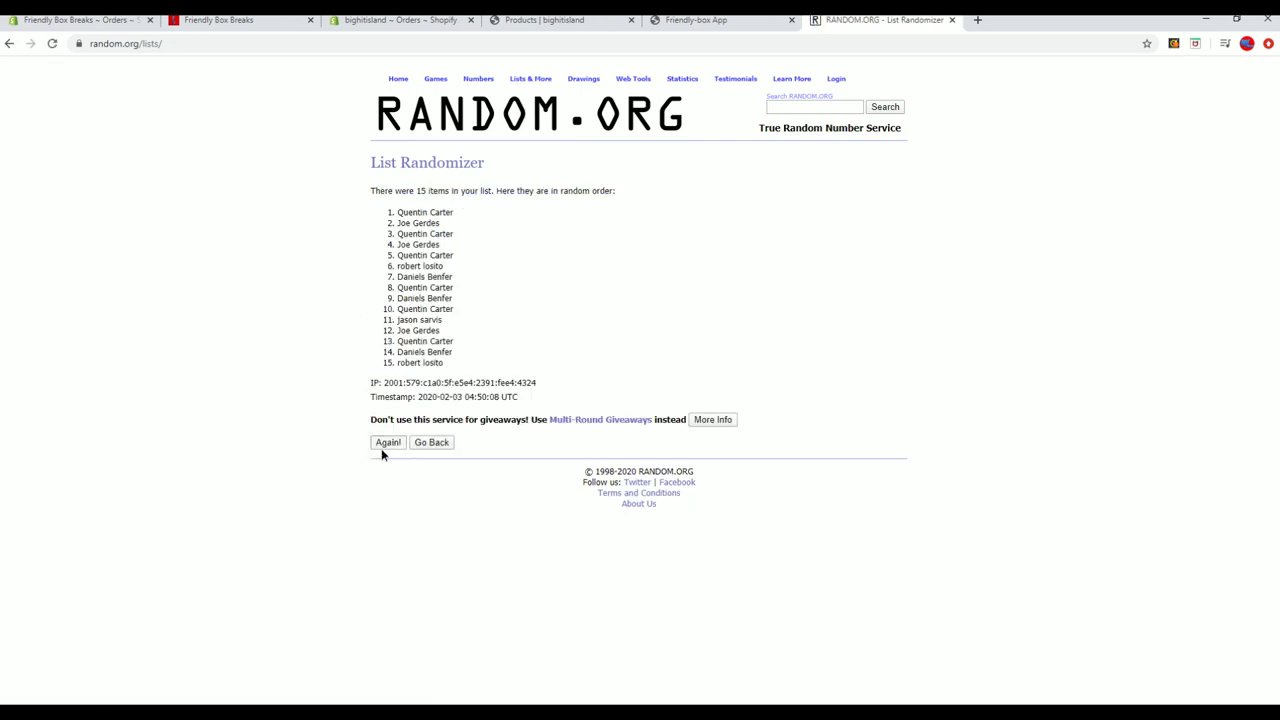
left_click(382, 446)
left_click(386, 465)
left_click(387, 467)
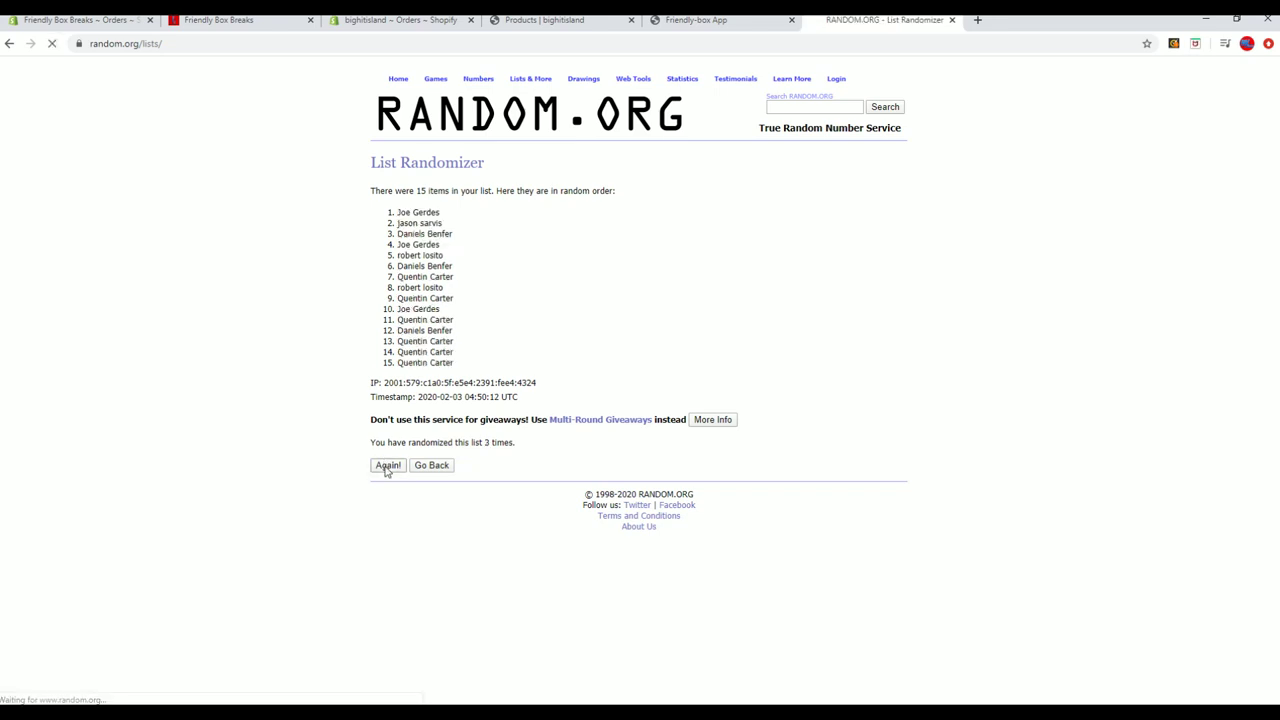
left_click(386, 467)
left_click(386, 467)
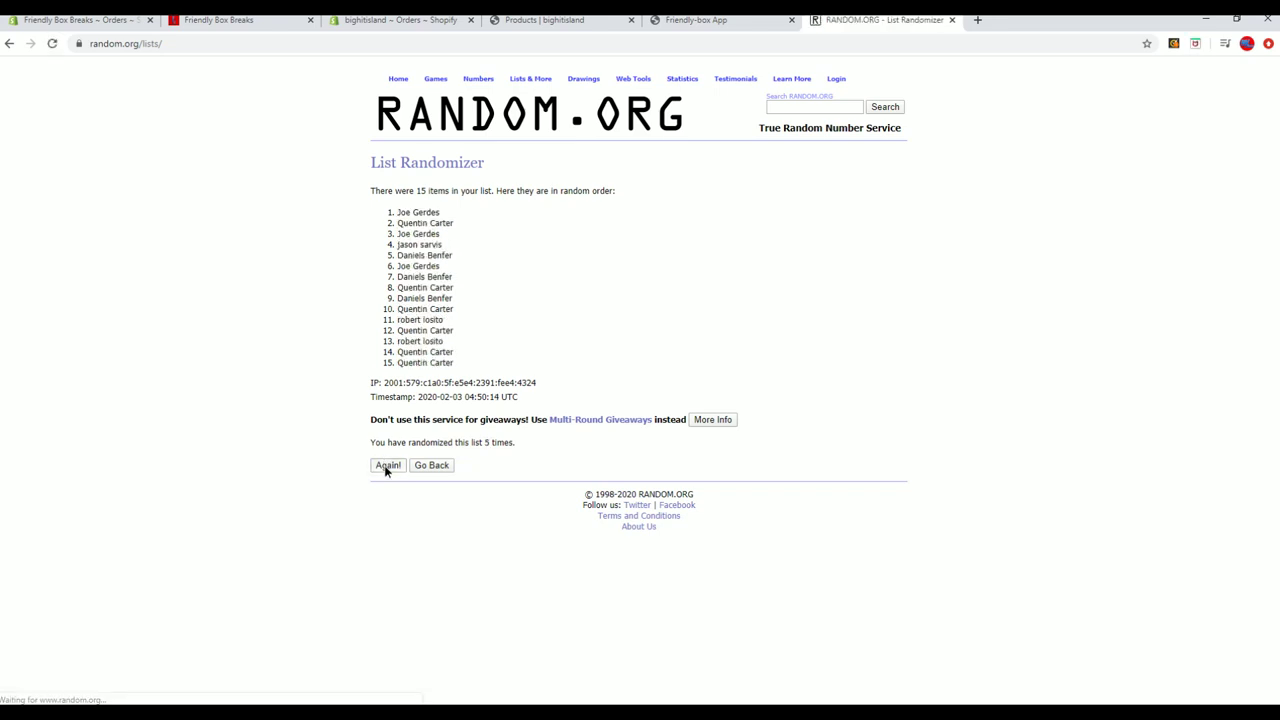
left_click(386, 467)
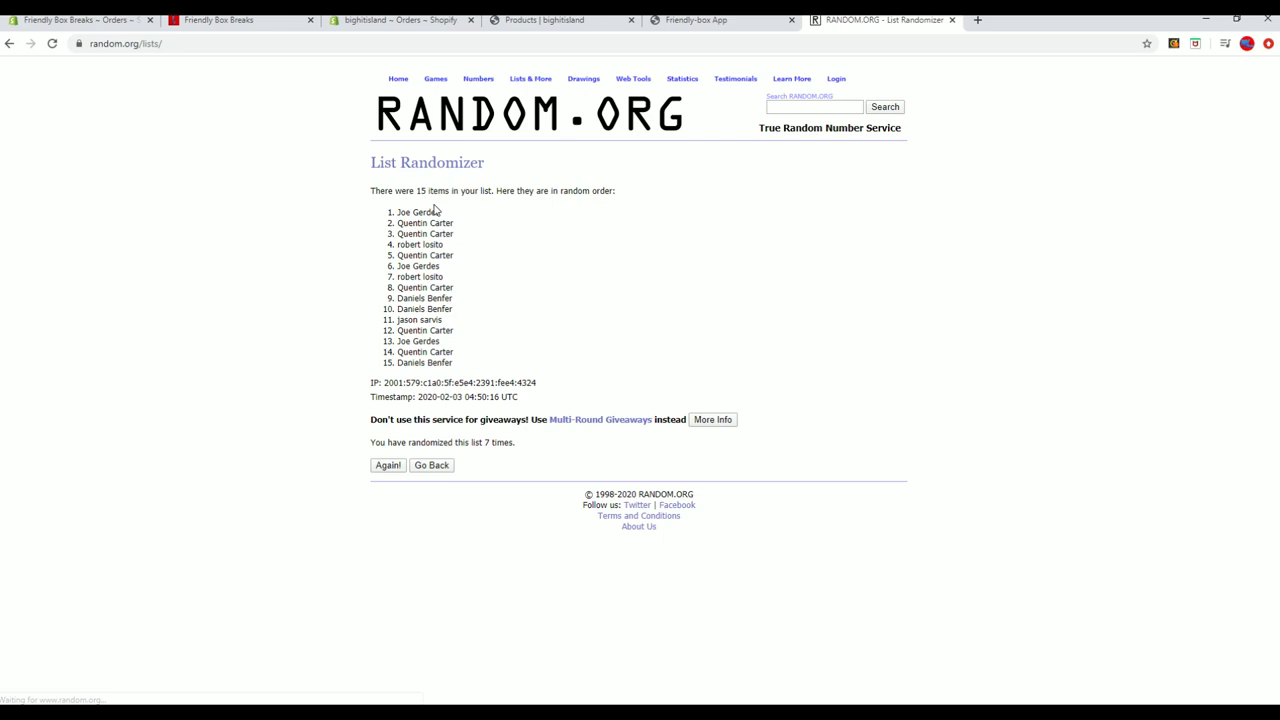
Copy the first five names of the randomized filler list and paste them at the end of the main participant list in Notepad
left_click_drag(400, 212, 458, 254)
left_click(410, 212)
right_click(457, 250)
left_click(462, 252)
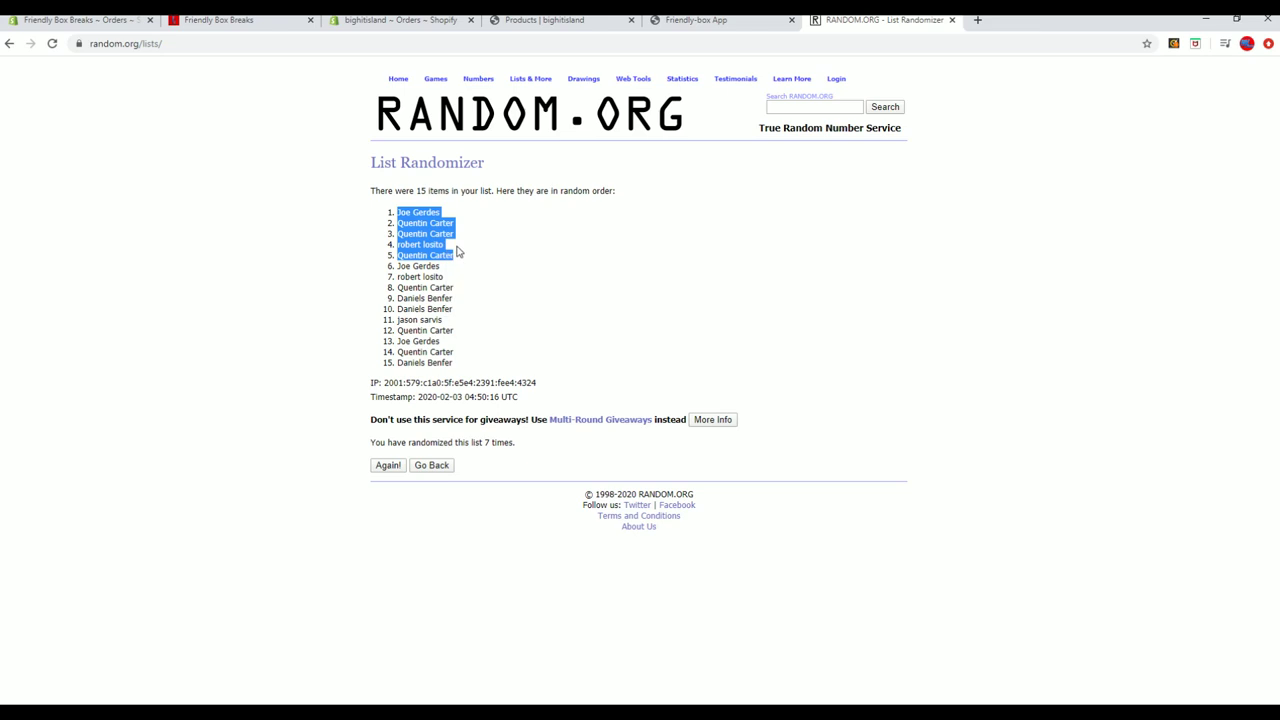
key("alt+Tab")
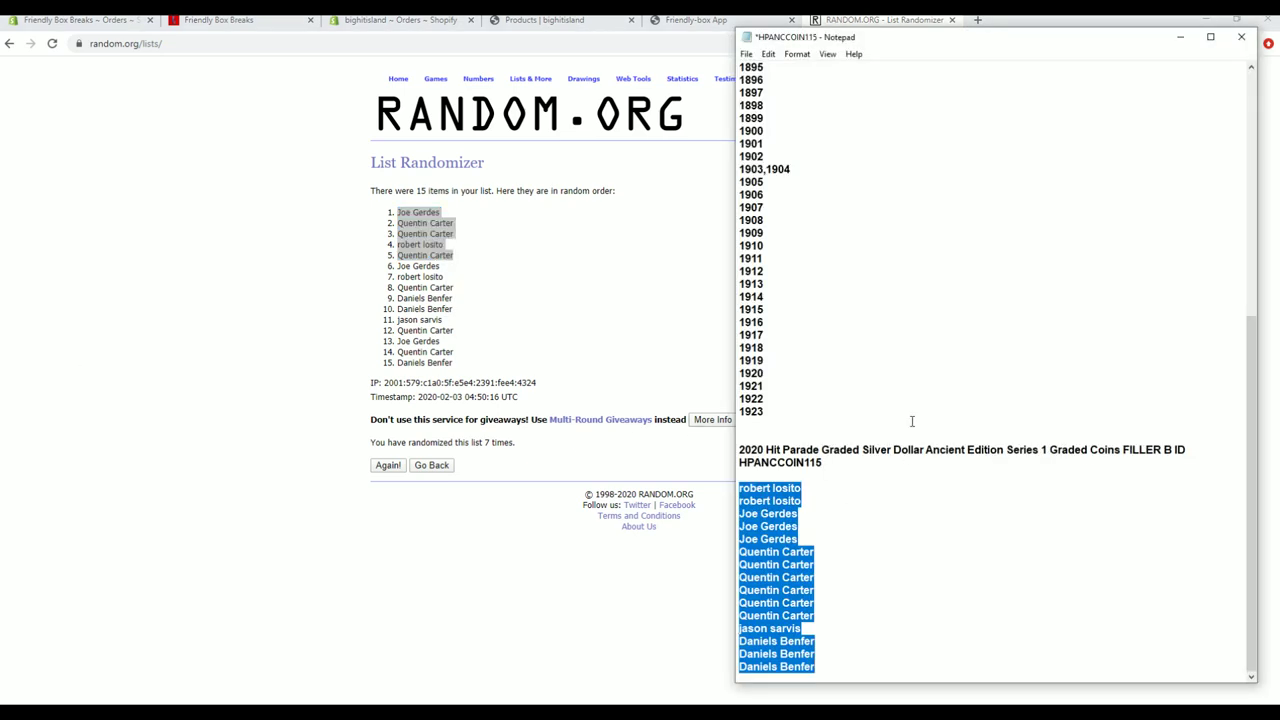
scroll(911, 421, "up", 11)
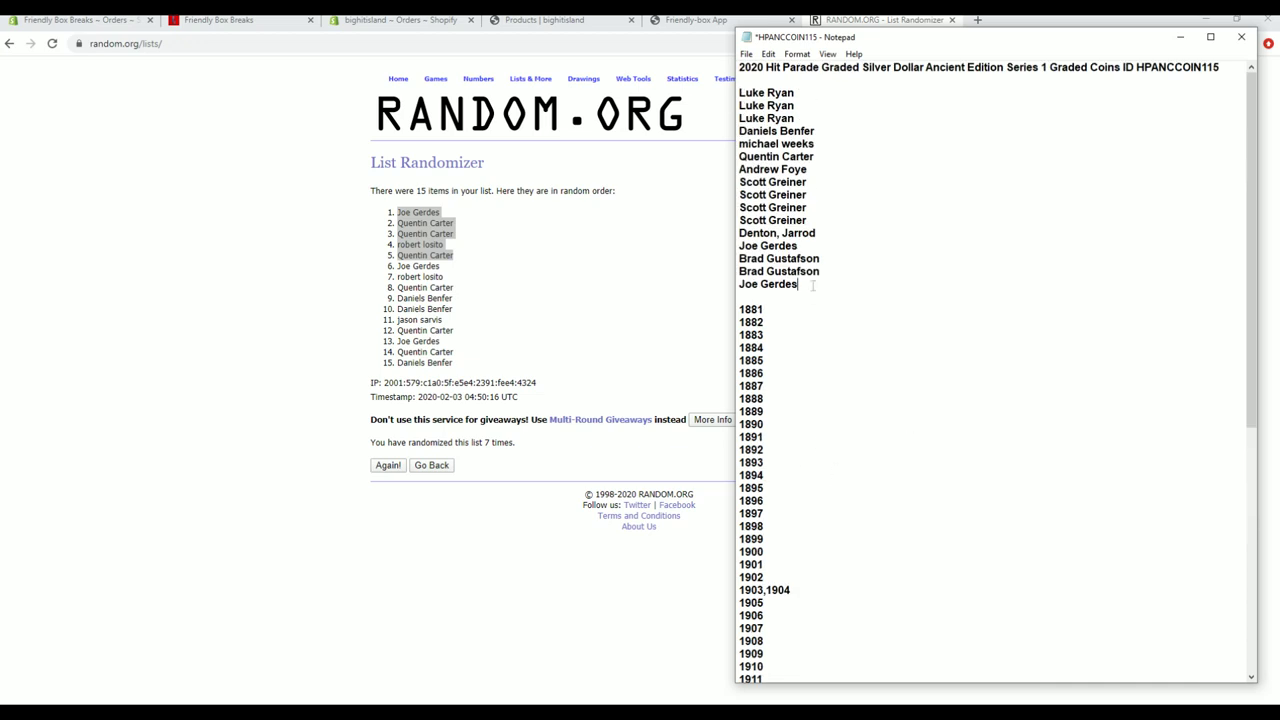
key("Return")
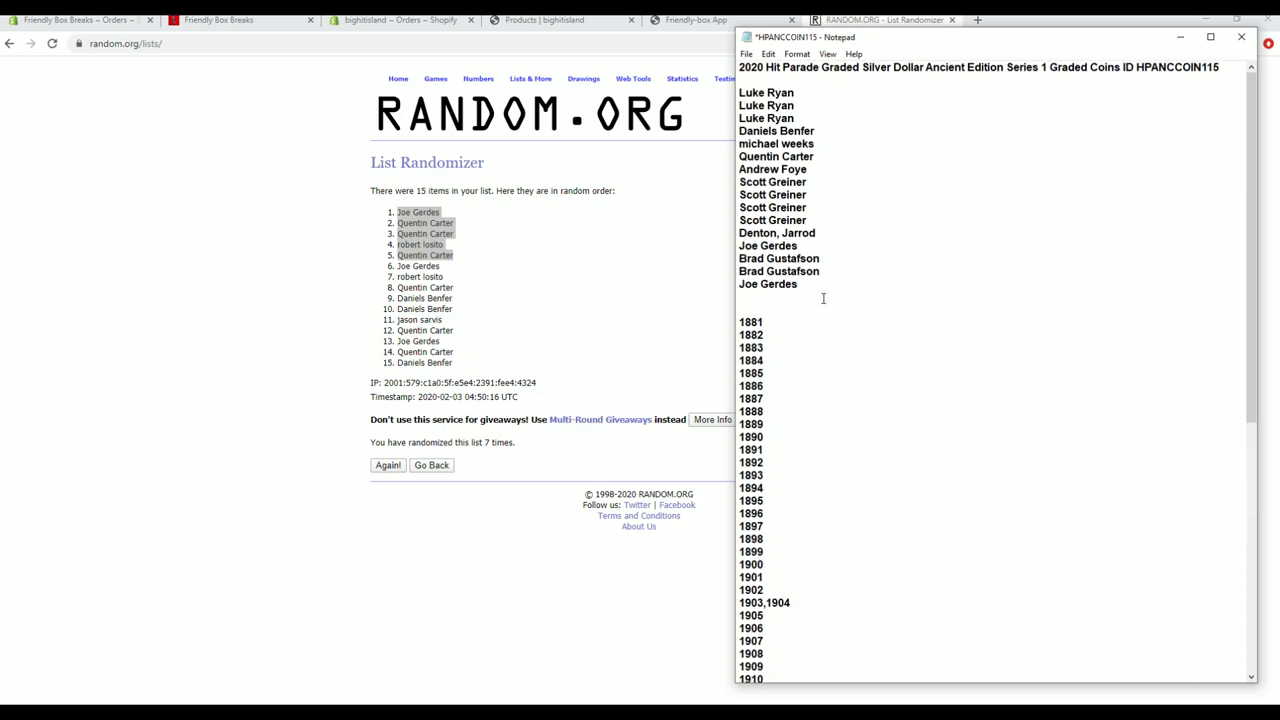
key("ctrl+v")
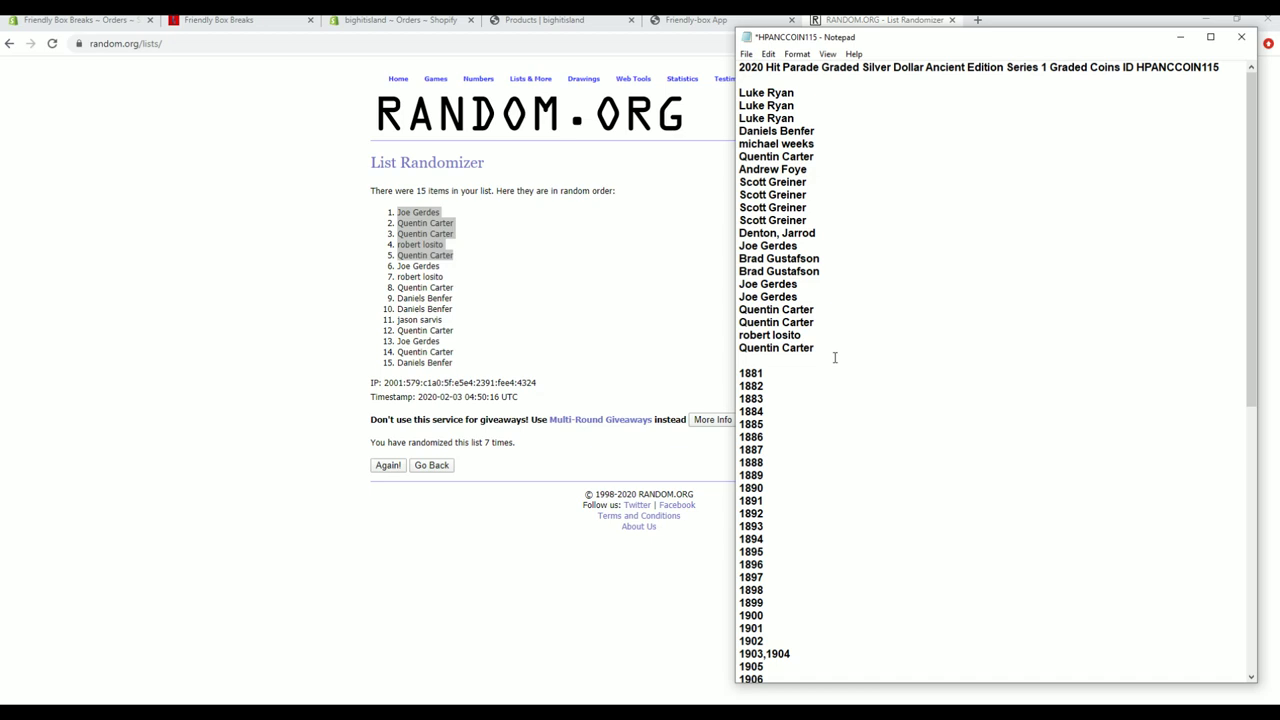
Duplicate the whole main participant list directly below its last name, above the list of years
left_click_drag(835, 357, 724, 95)
right_click(756, 114)
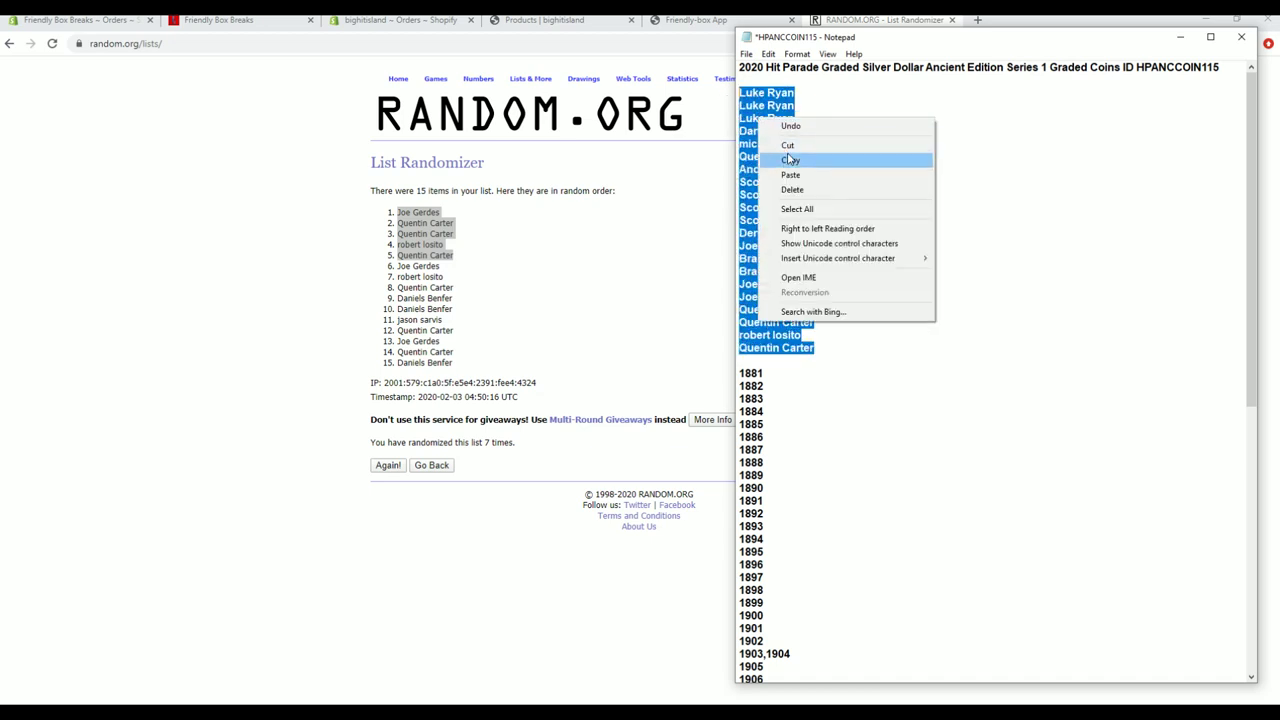
left_click(790, 157)
left_click(839, 347)
key("Return")
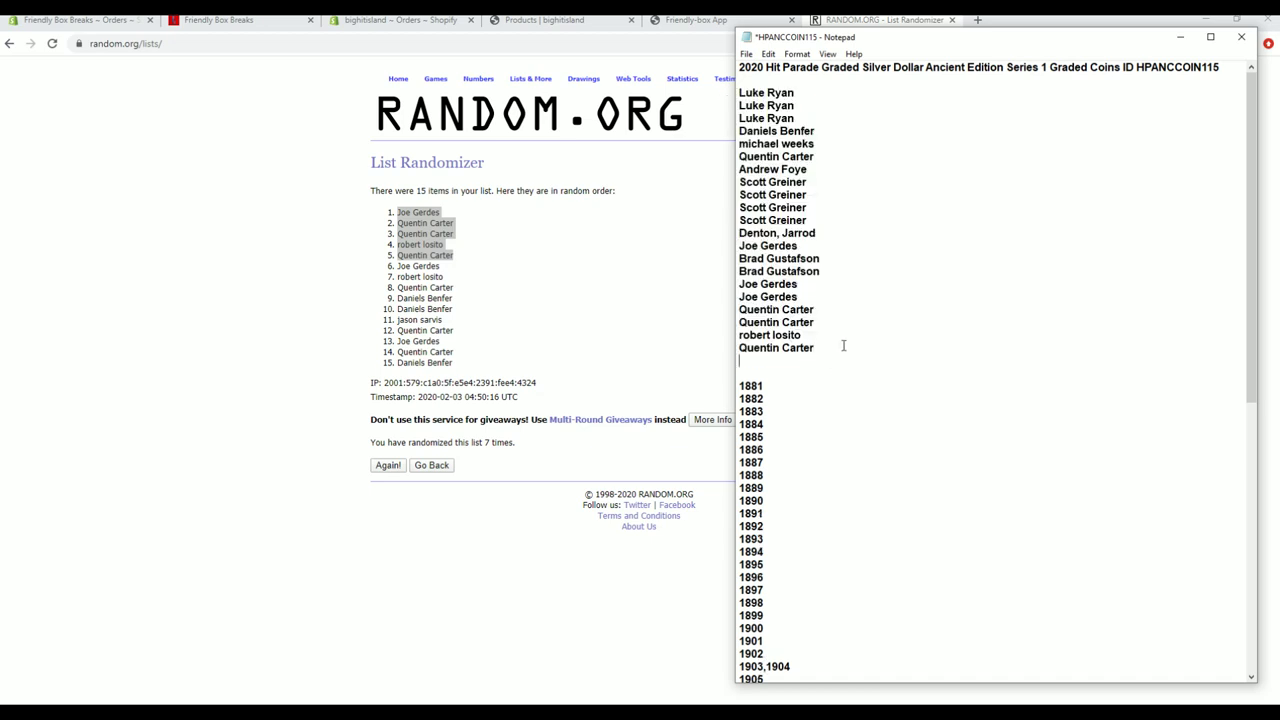
key("ctrl+v")
Delete the FILLER B heading and its participant names from the end of the note
scroll(843, 345, "down", 18)
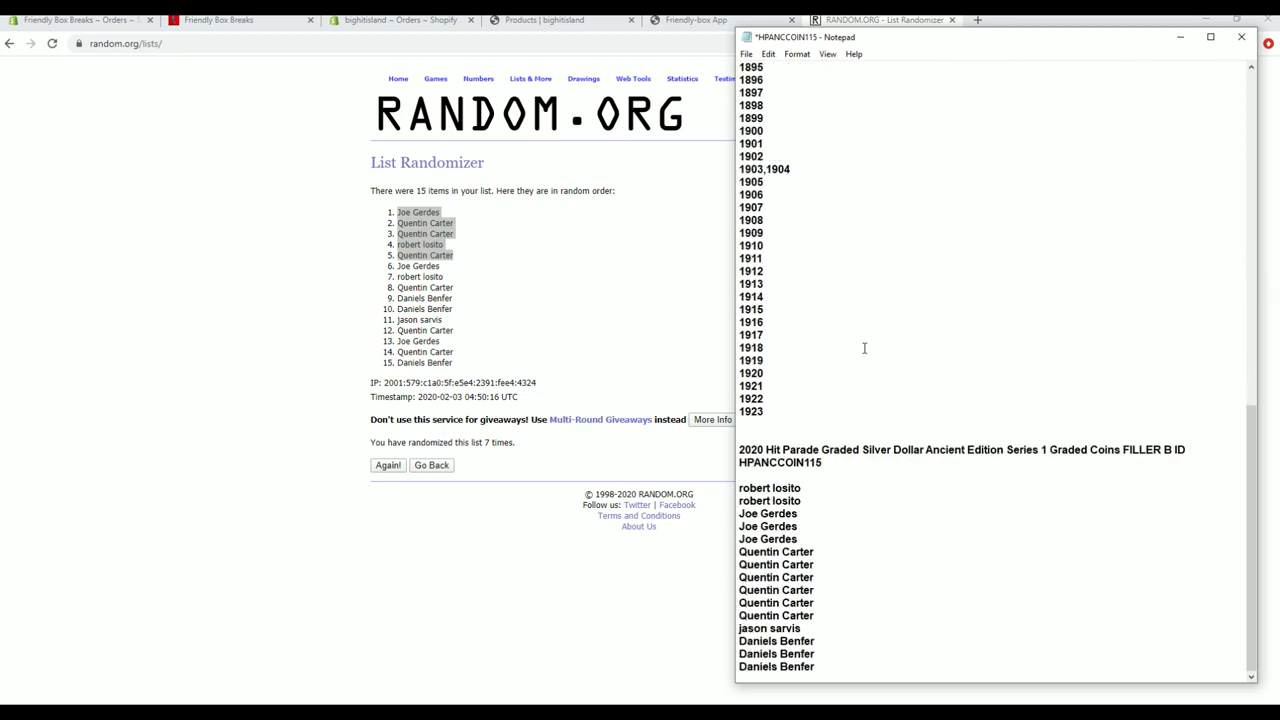
scroll(865, 348, "up", 19)
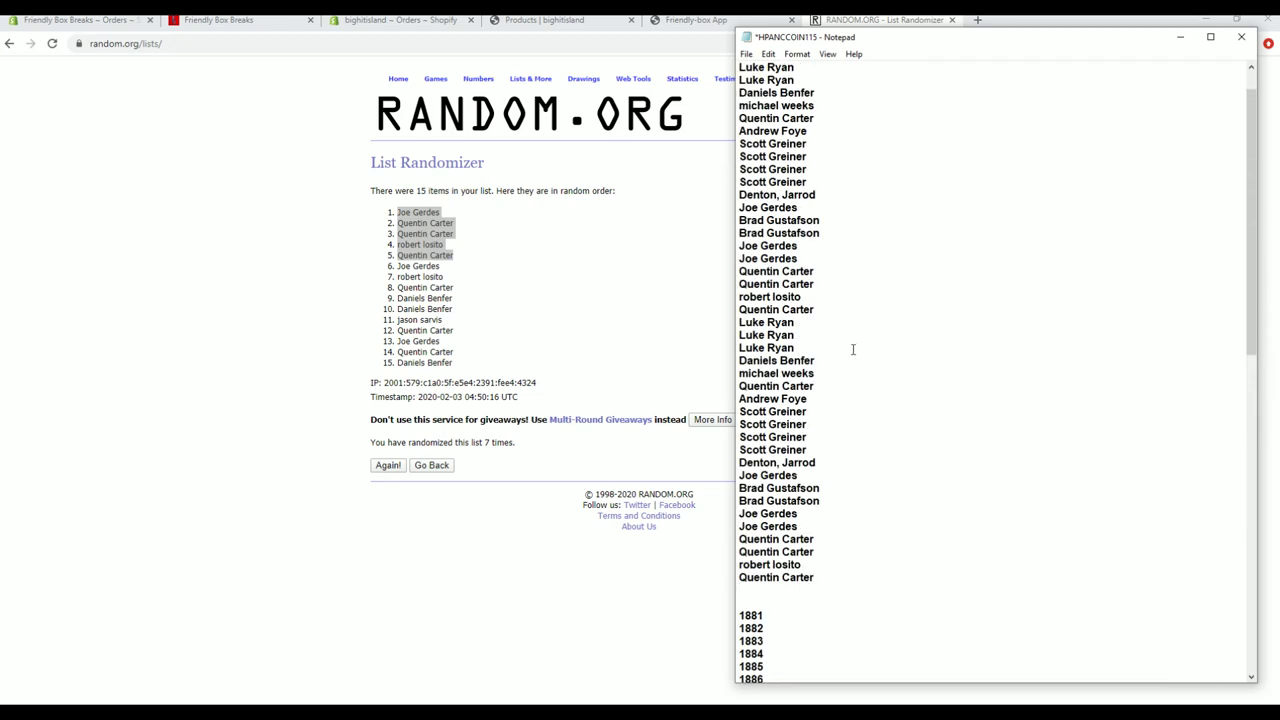
scroll(857, 347, "down", 19)
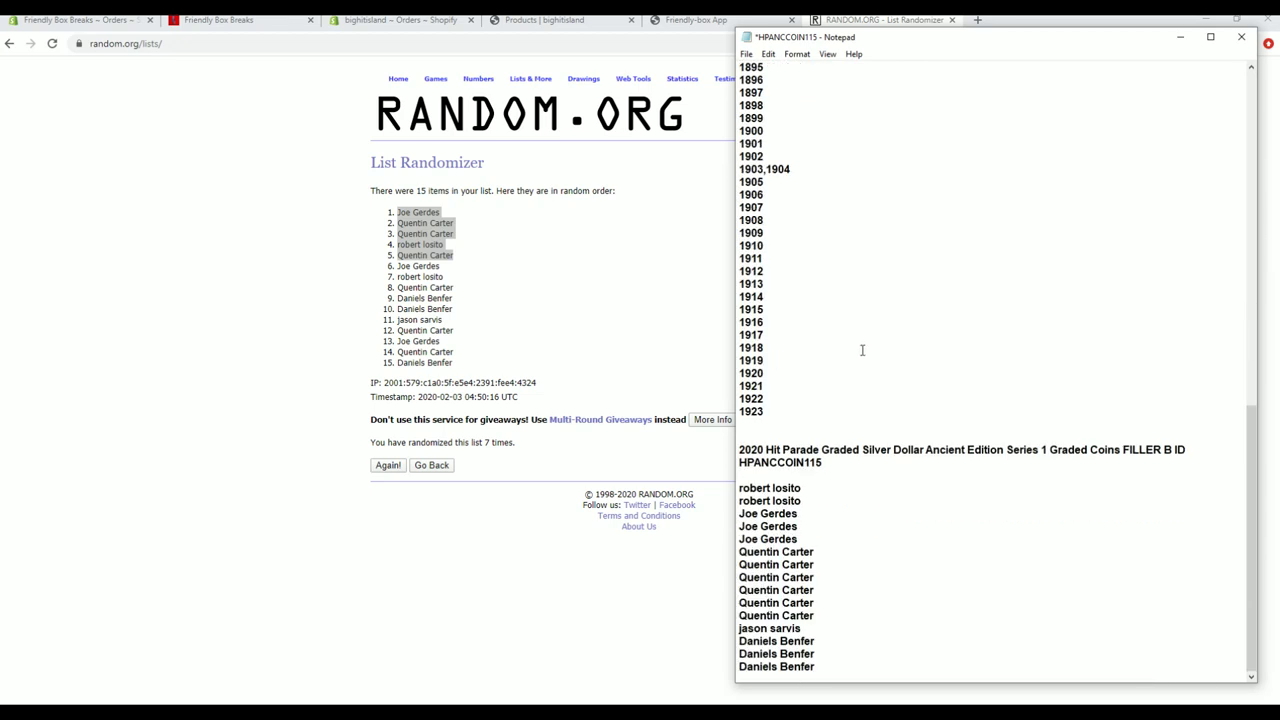
left_click_drag(740, 449, 883, 660)
key("BackSpace")
scroll(909, 410, "up", 15)
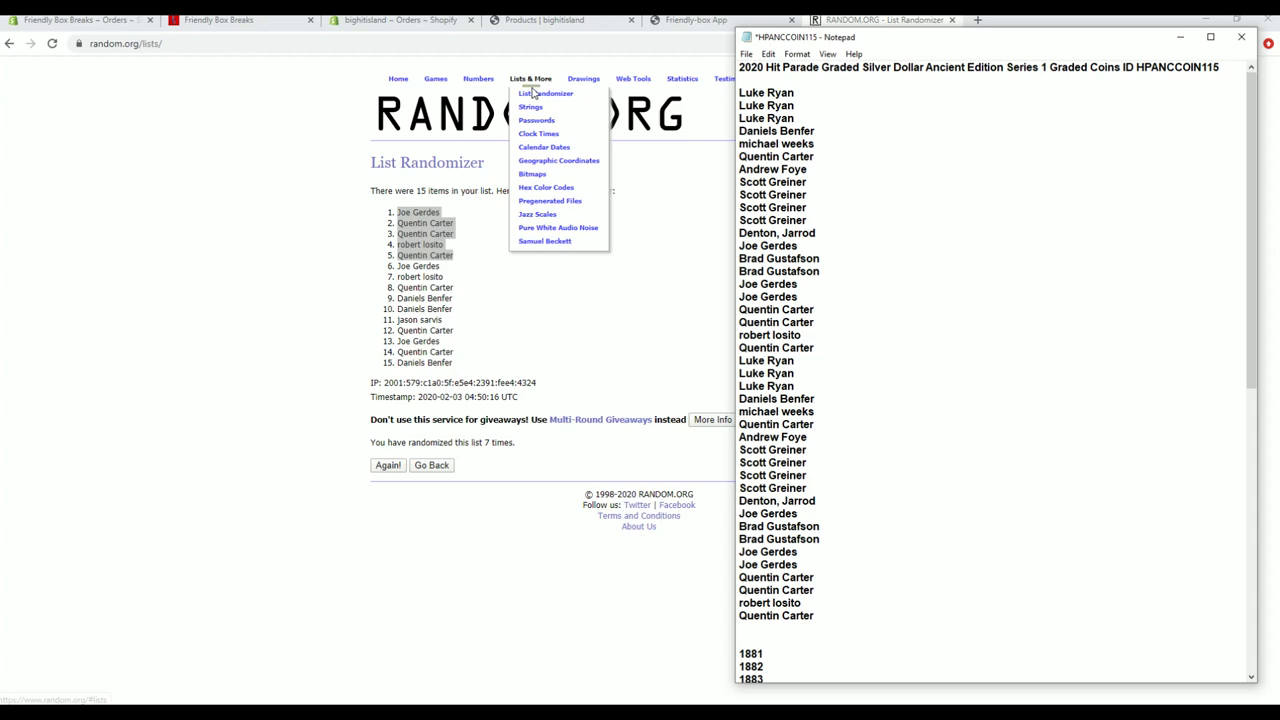
Open a blank List Randomizer form and minimize the Notepad window holding the Panini Chronicles Basketball list
left_click(545, 93)
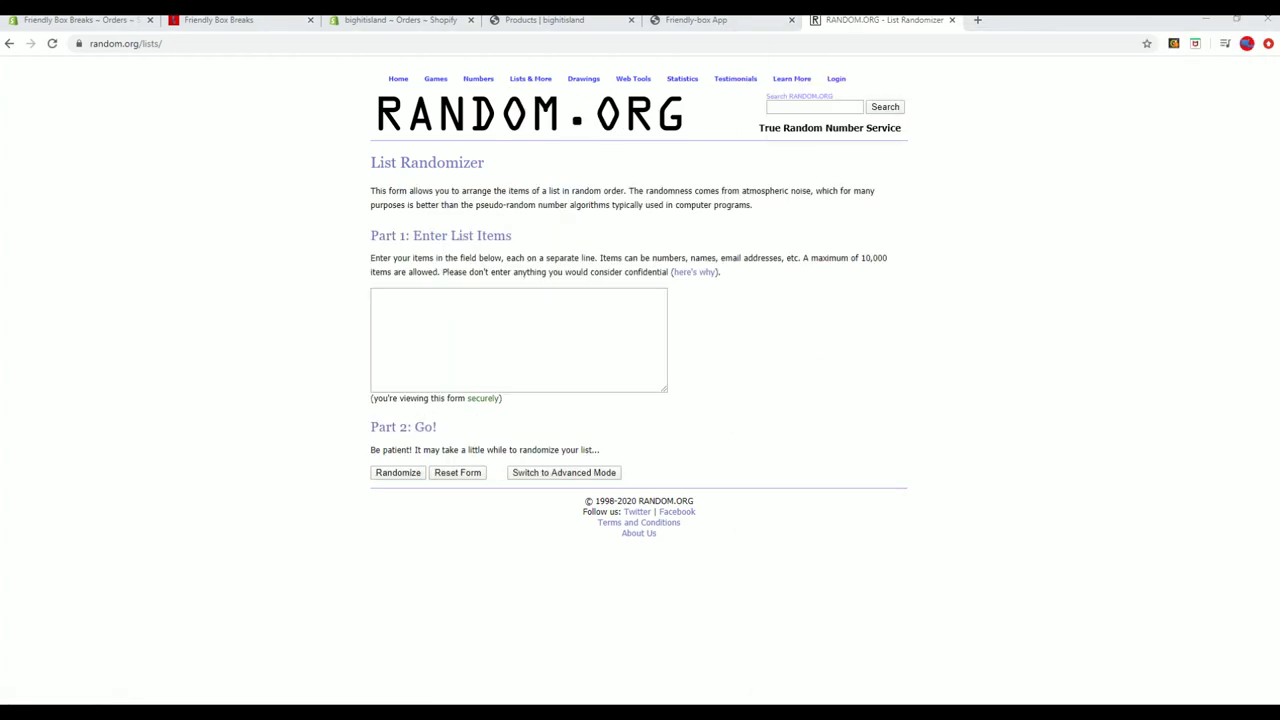
key("alt+Tab")
scroll(632, 288, "down", 5)
scroll(634, 280, "up", 5)
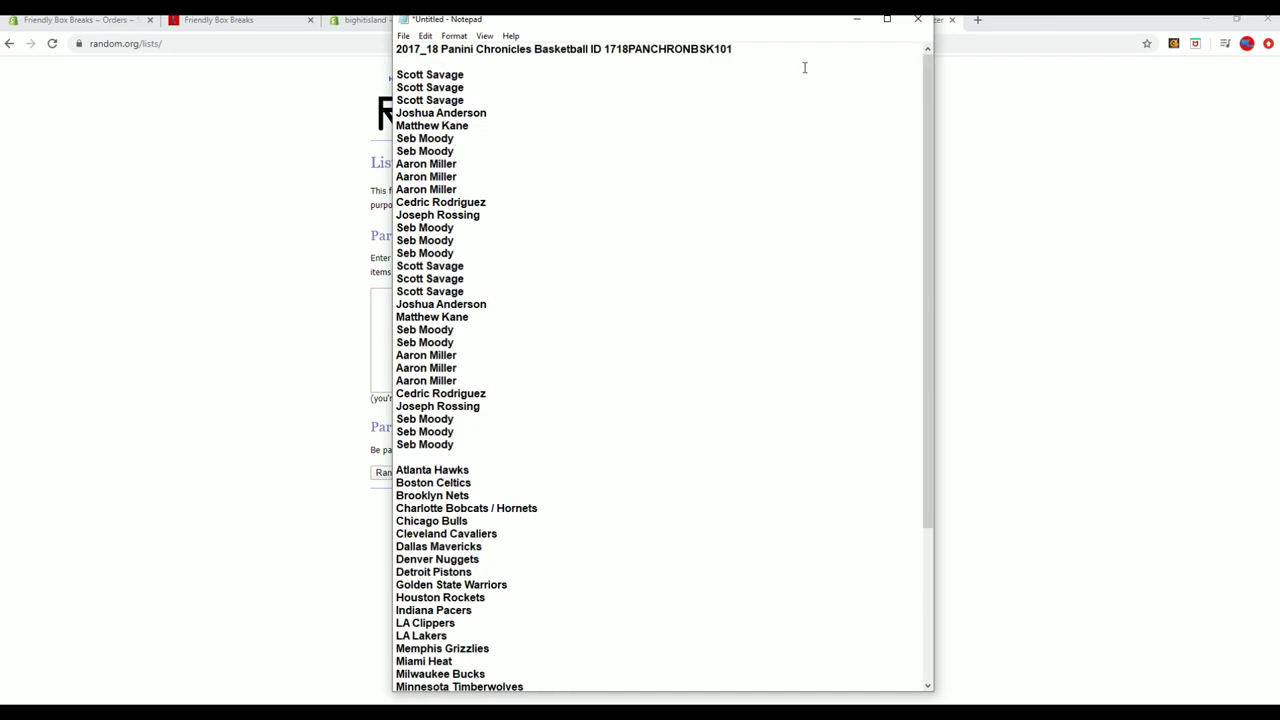
left_click(855, 20)
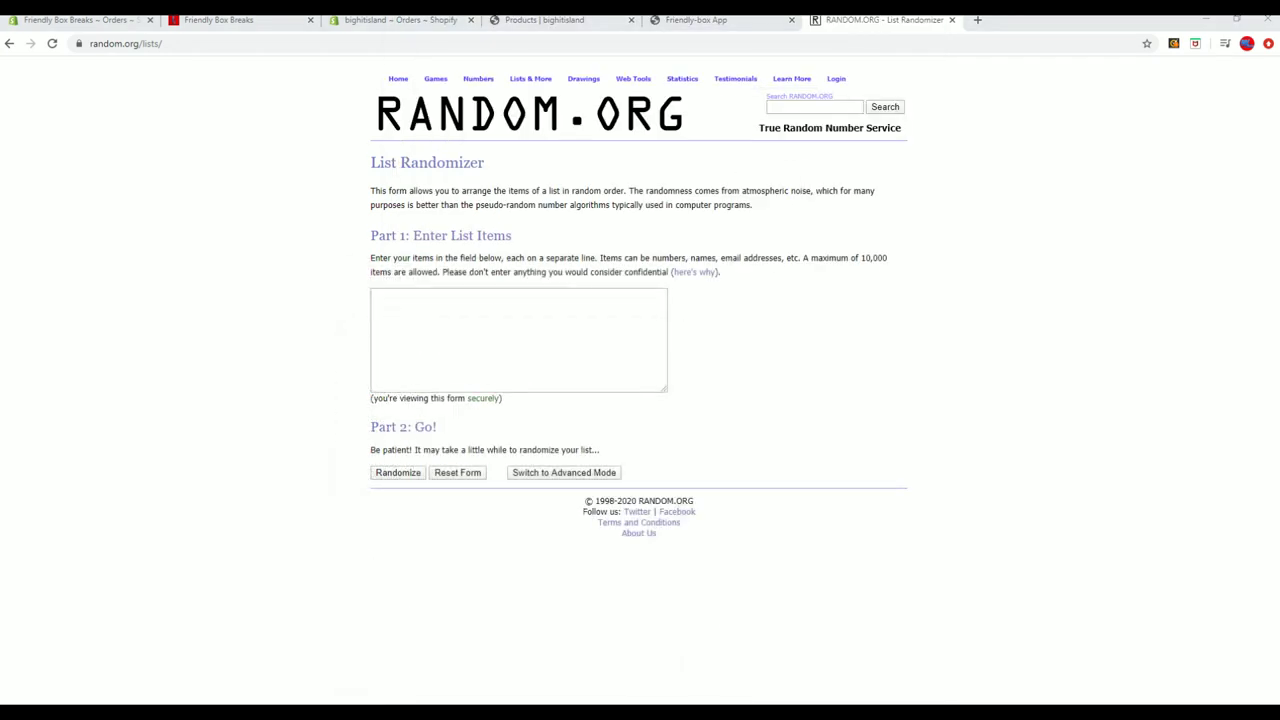
Copy the doubled participant list from the HPANCCOIN115 note and paste it into the blank List Randomizer form
key("alt+Tab")
scroll(962, 357, "down", 13)
scroll(962, 357, "up", 11)
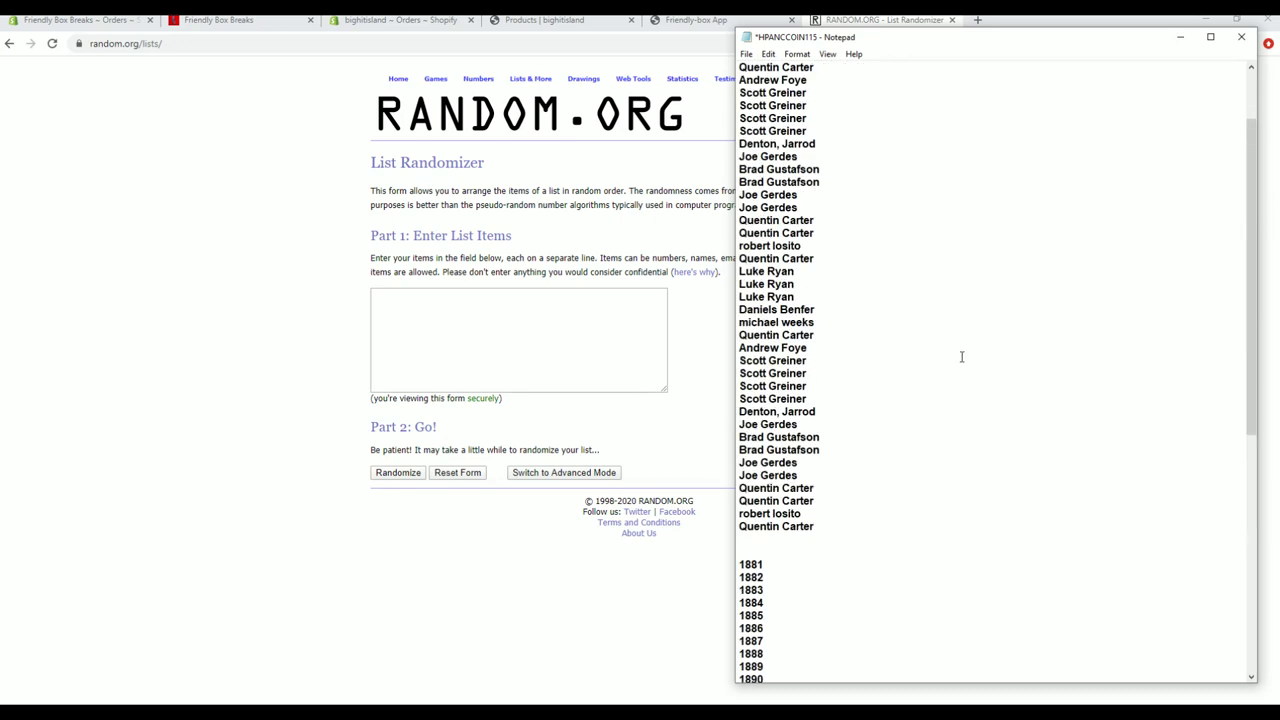
scroll(962, 357, "up", 3)
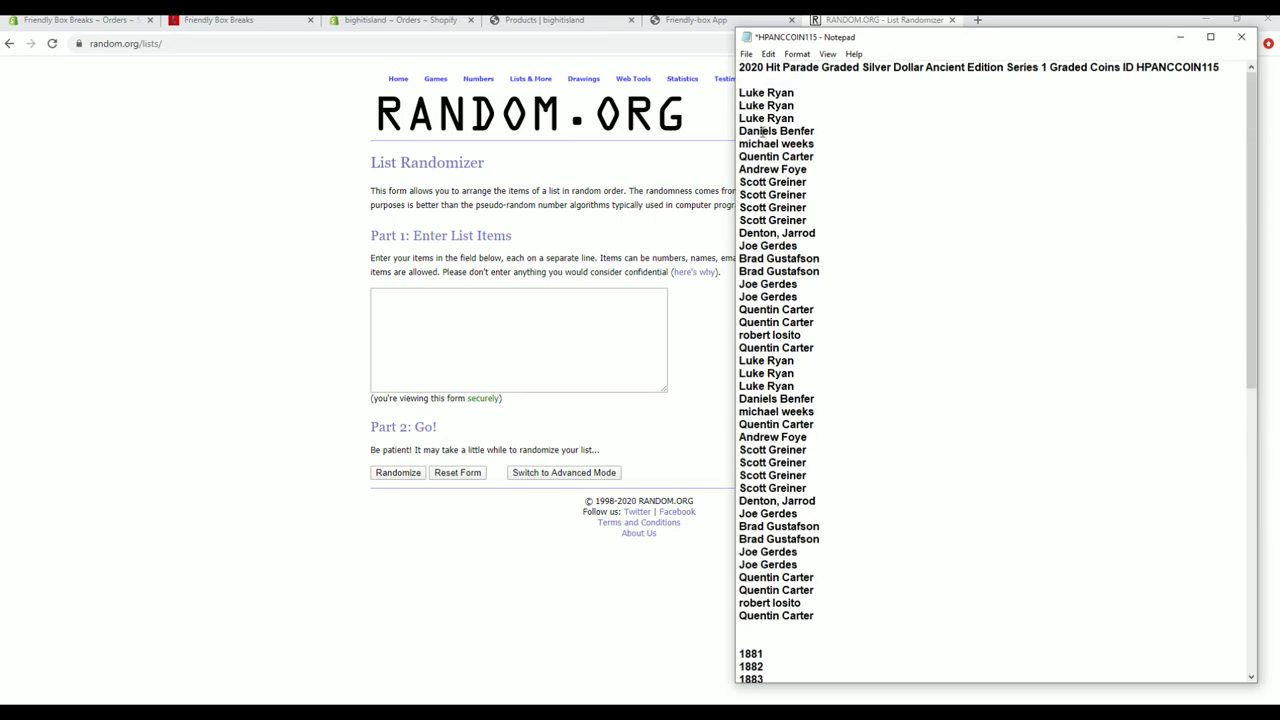
left_click_drag(740, 93, 815, 618)
right_click(800, 288)
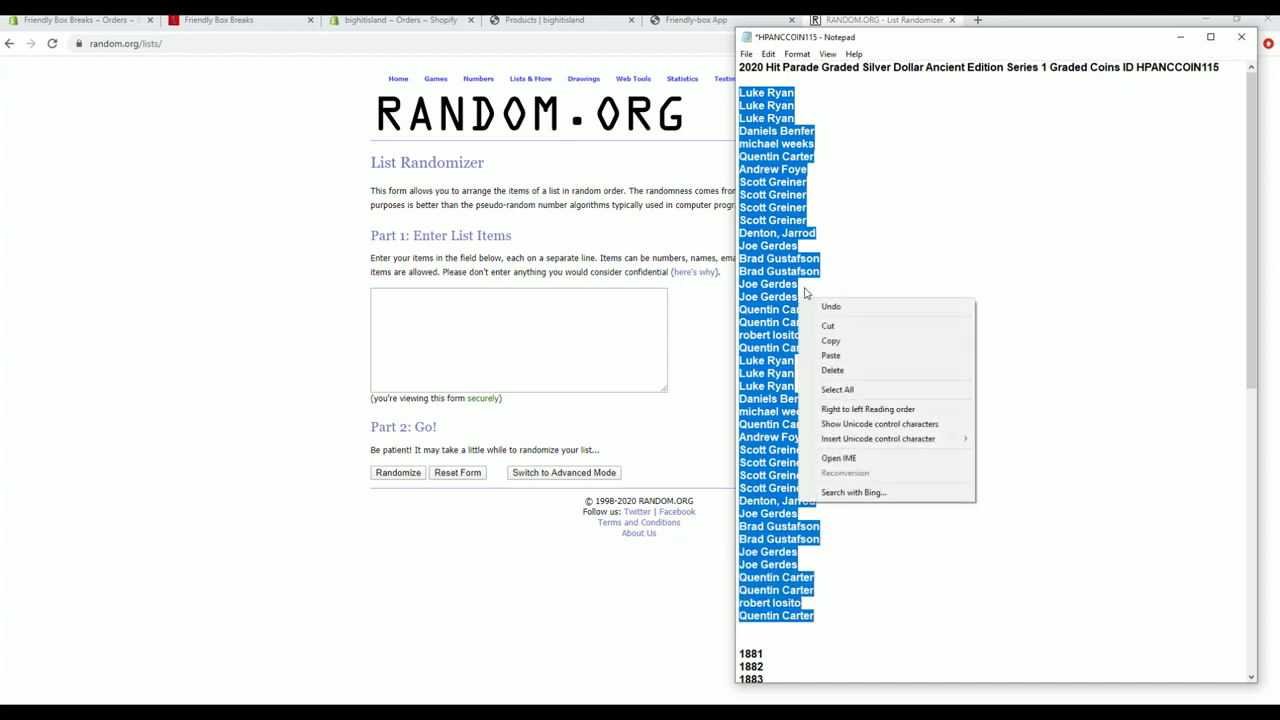
left_click(845, 341)
left_click(705, 350)
left_click(491, 320)
right_click(491, 320)
left_click(537, 425)
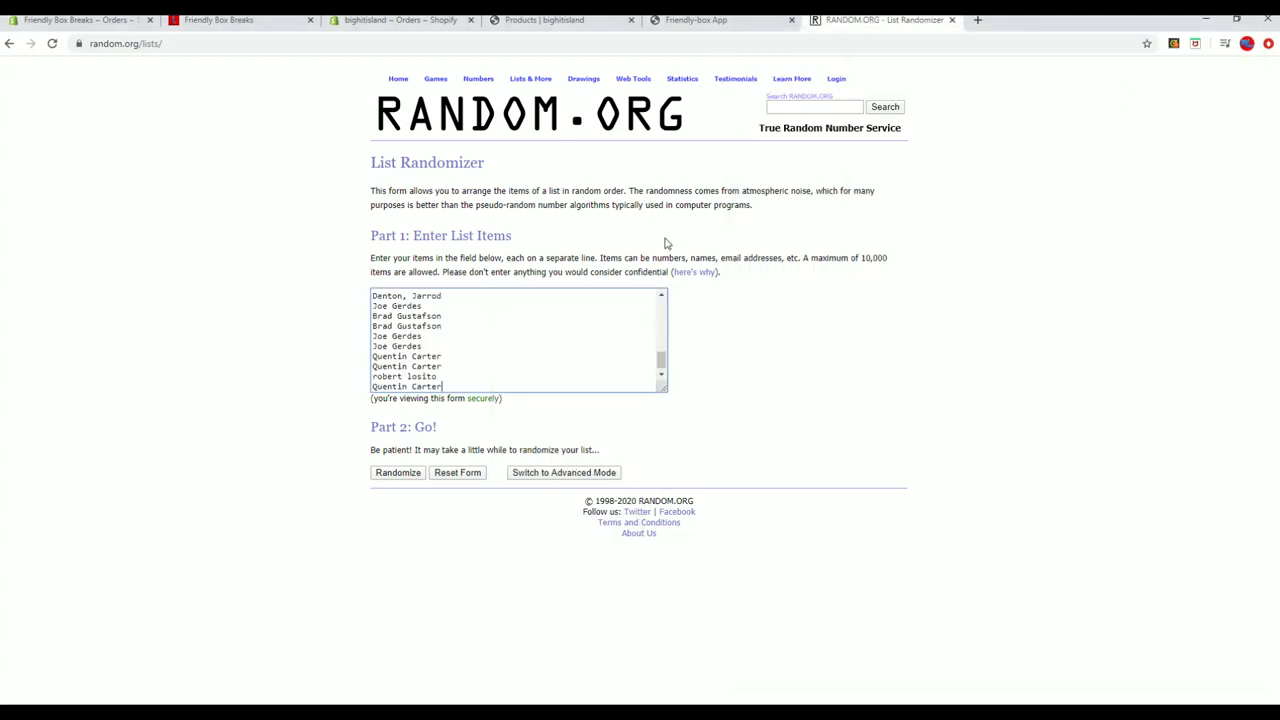
Randomize the doubled participant list seven times
left_click(398, 473)
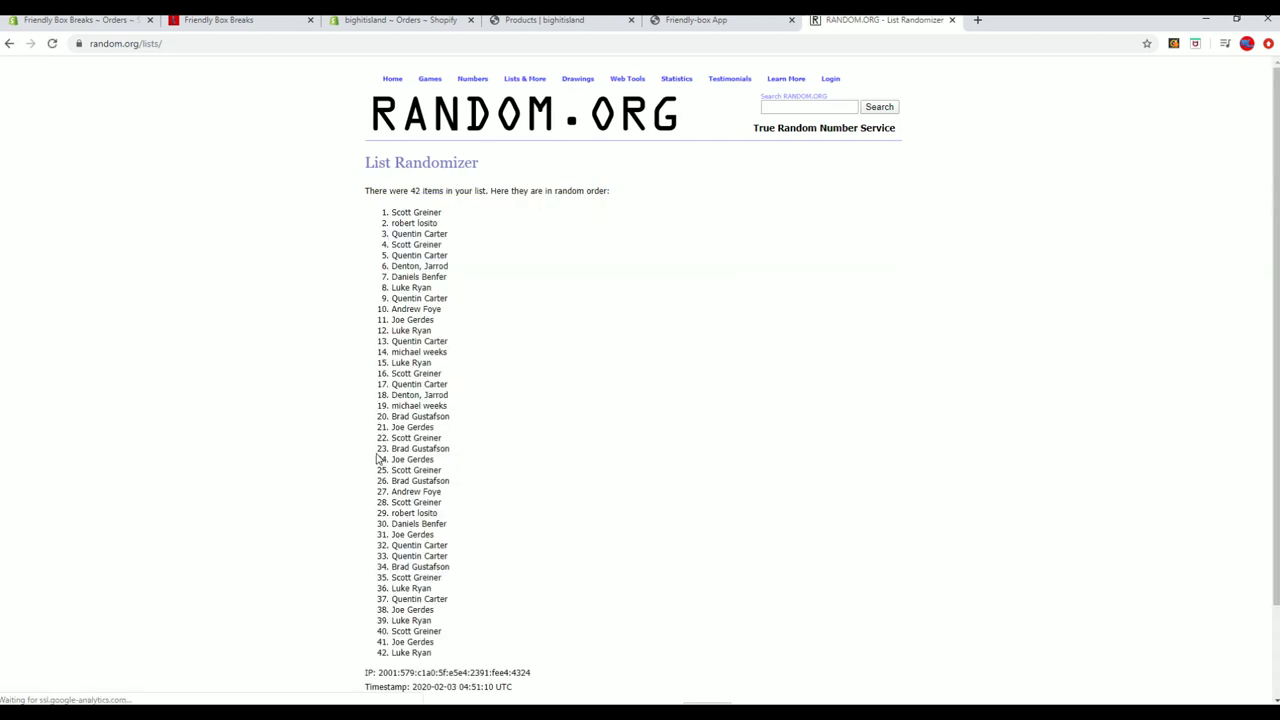
scroll(351, 639, "down", 2)
left_click(382, 624)
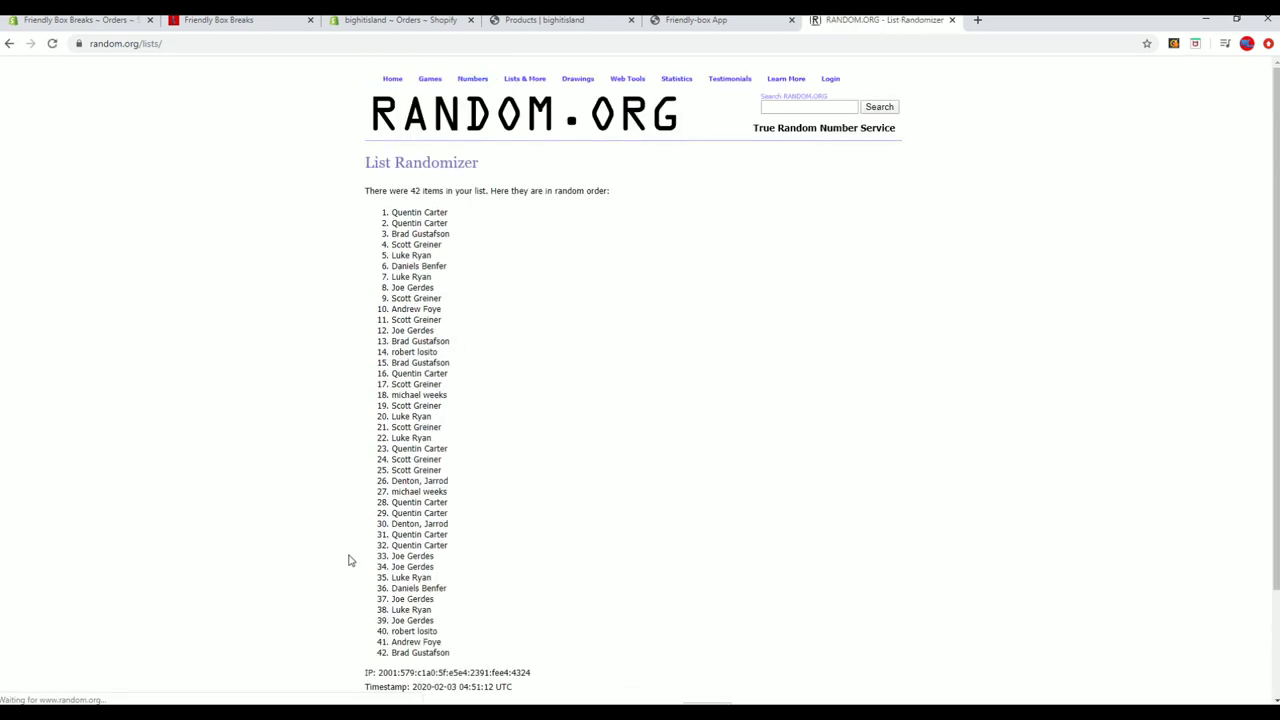
scroll(360, 600, "down", 3)
left_click(369, 630)
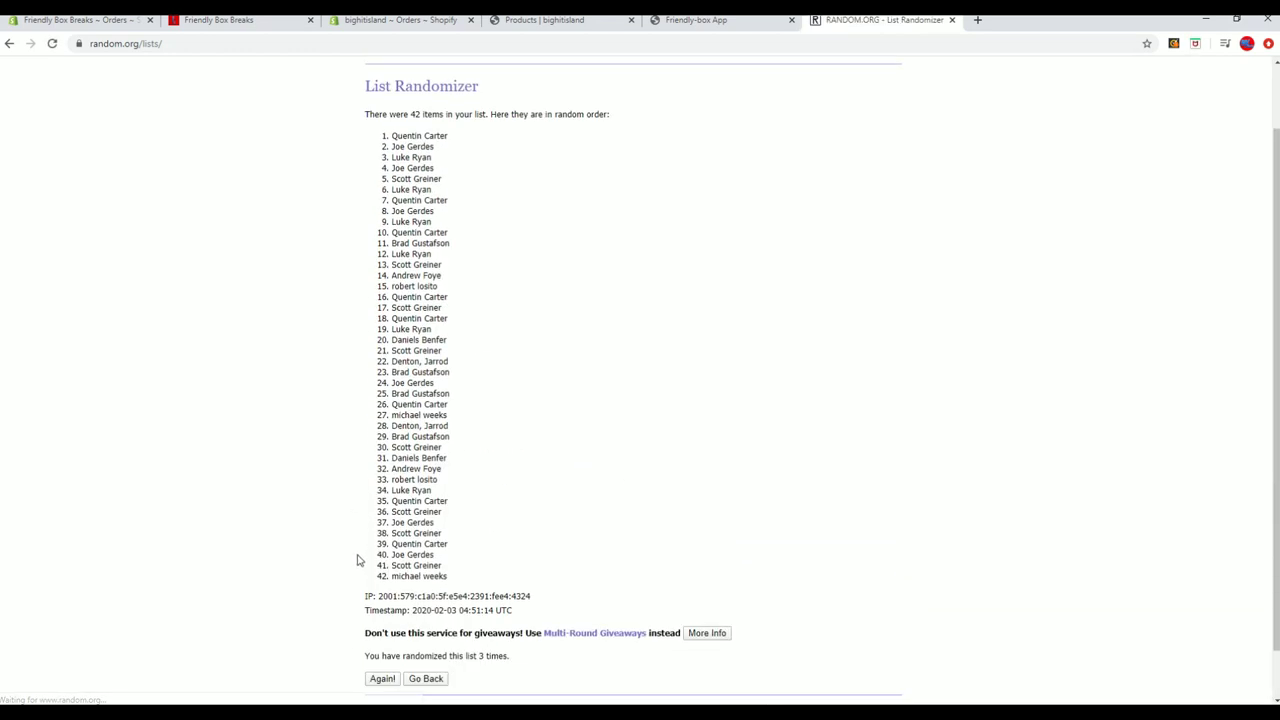
scroll(368, 630, "down", 3)
left_click(370, 628)
scroll(395, 590, "down", 3)
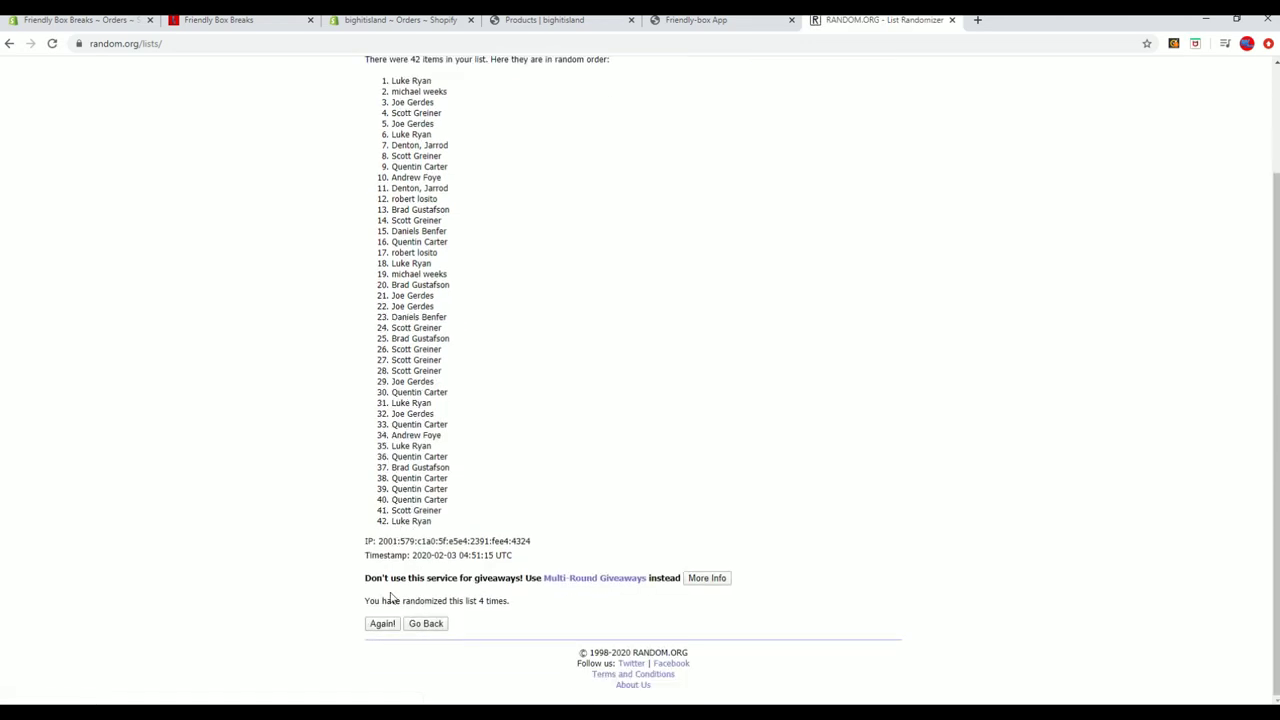
left_click(378, 626)
scroll(366, 554, "down", 3)
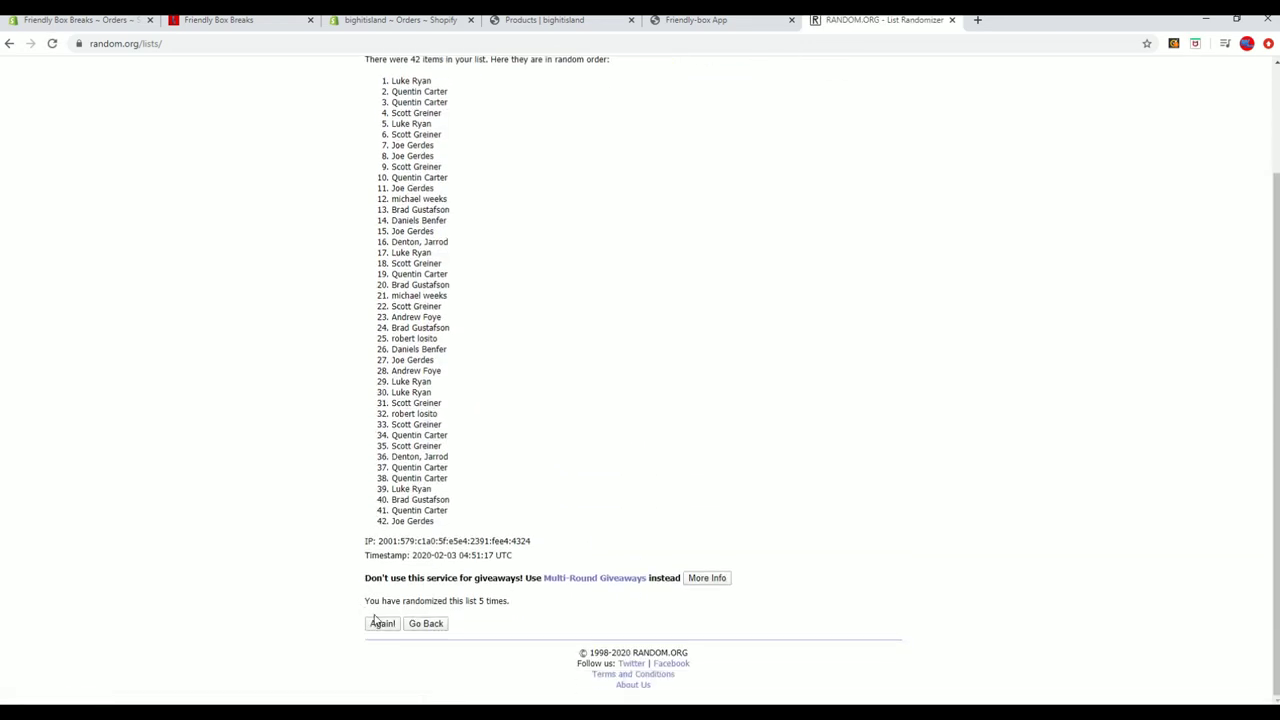
left_click(380, 624)
scroll(368, 630, "down", 3)
left_click(372, 627)
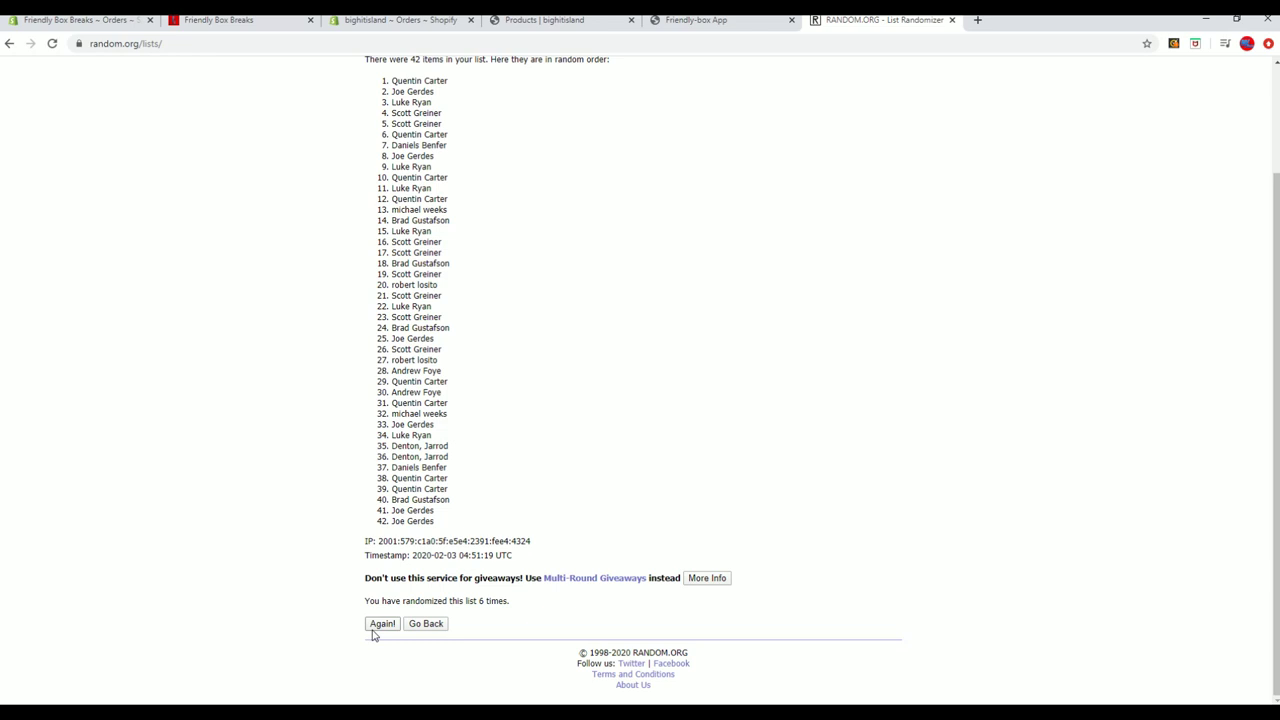
scroll(417, 408, "down", 3)
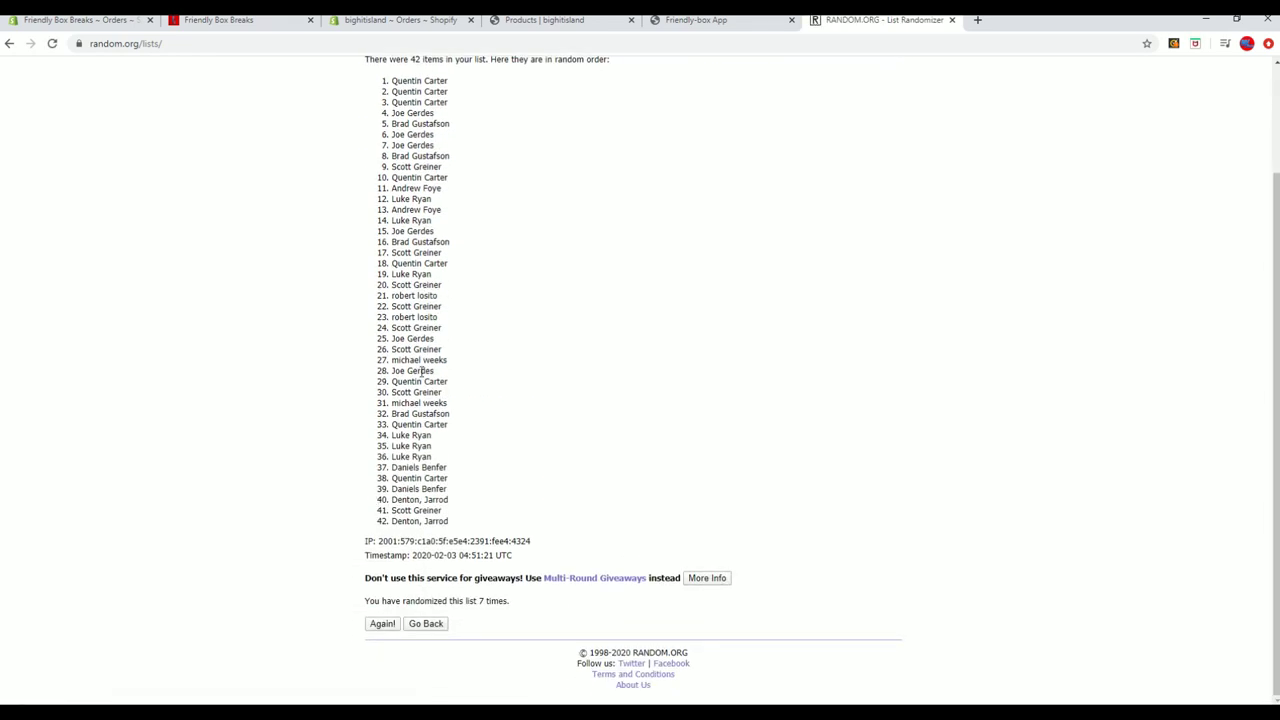
Copy the randomized participant names from the List Randomizer result and switch to the blank Excel workbook
scroll(393, 320, "up", 1)
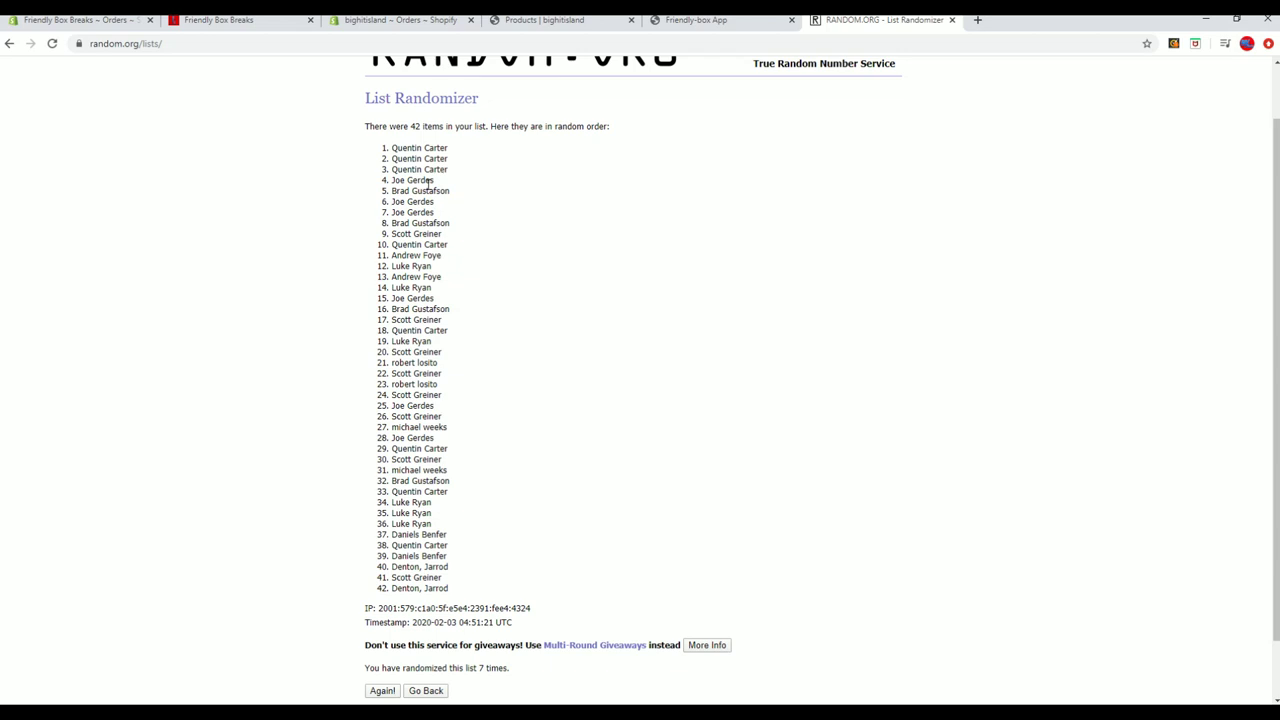
left_click_drag(393, 147, 466, 588)
right_click(443, 322)
left_click(465, 326)
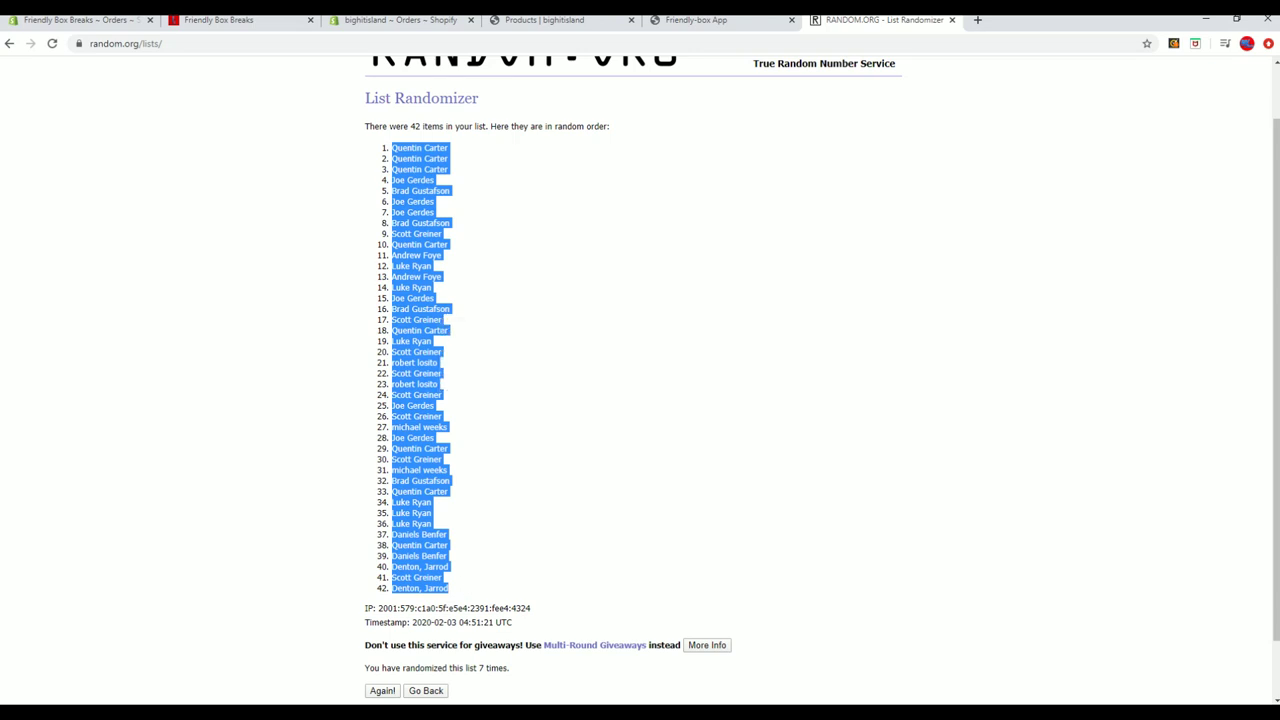
key("alt+Tab")
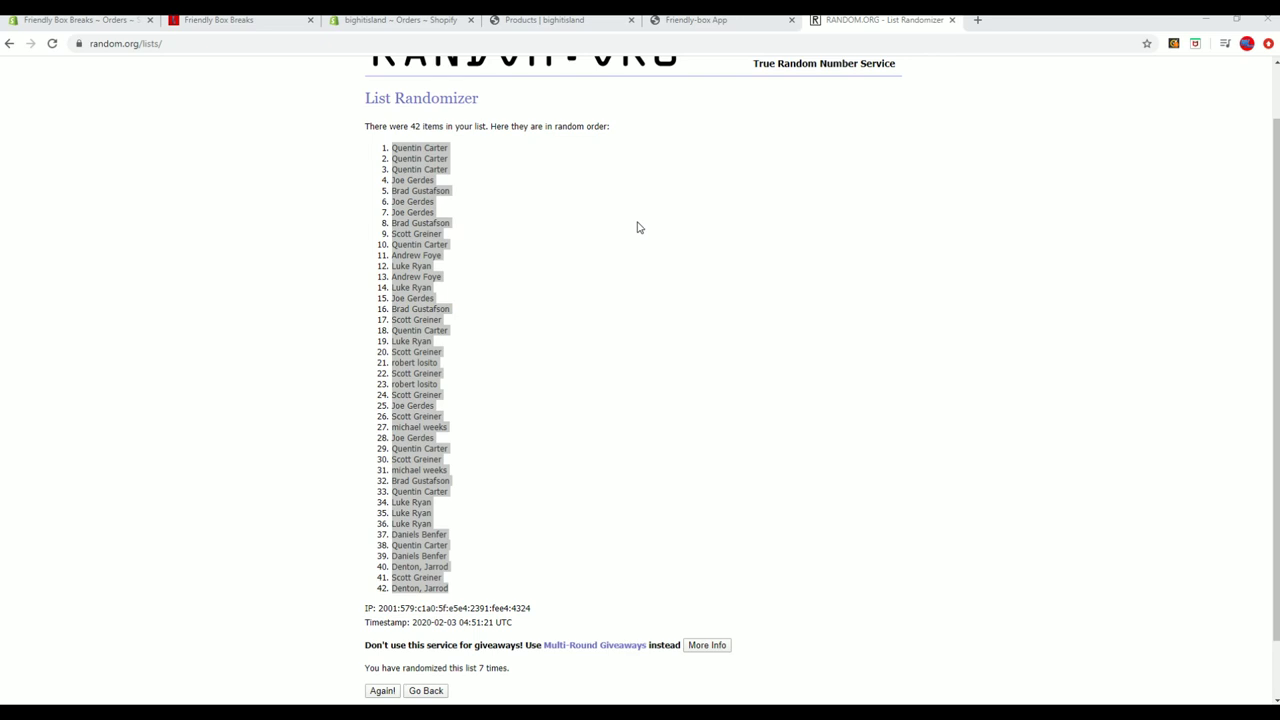
key("alt+Tab")
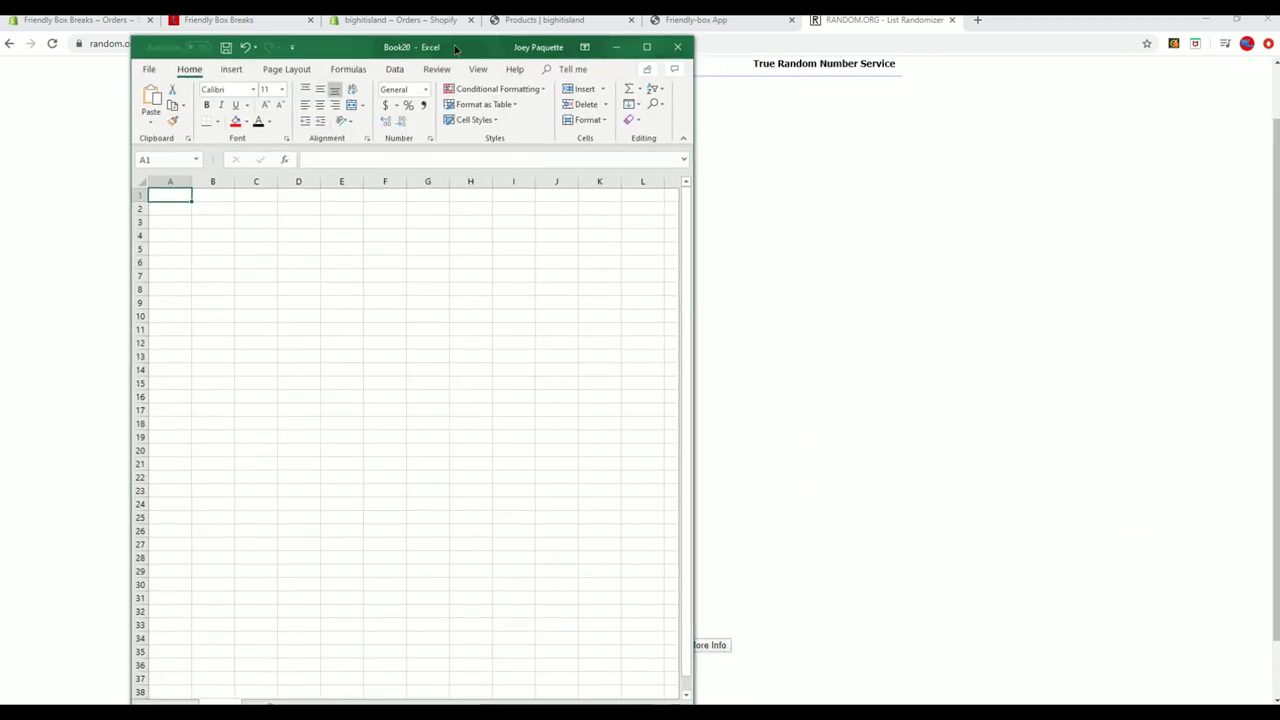
Widen column A and paste the copied participant names as plain text starting at cell A1
left_click_drag(208, 260, 208, 247)
left_click_drag(187, 178, 334, 178)
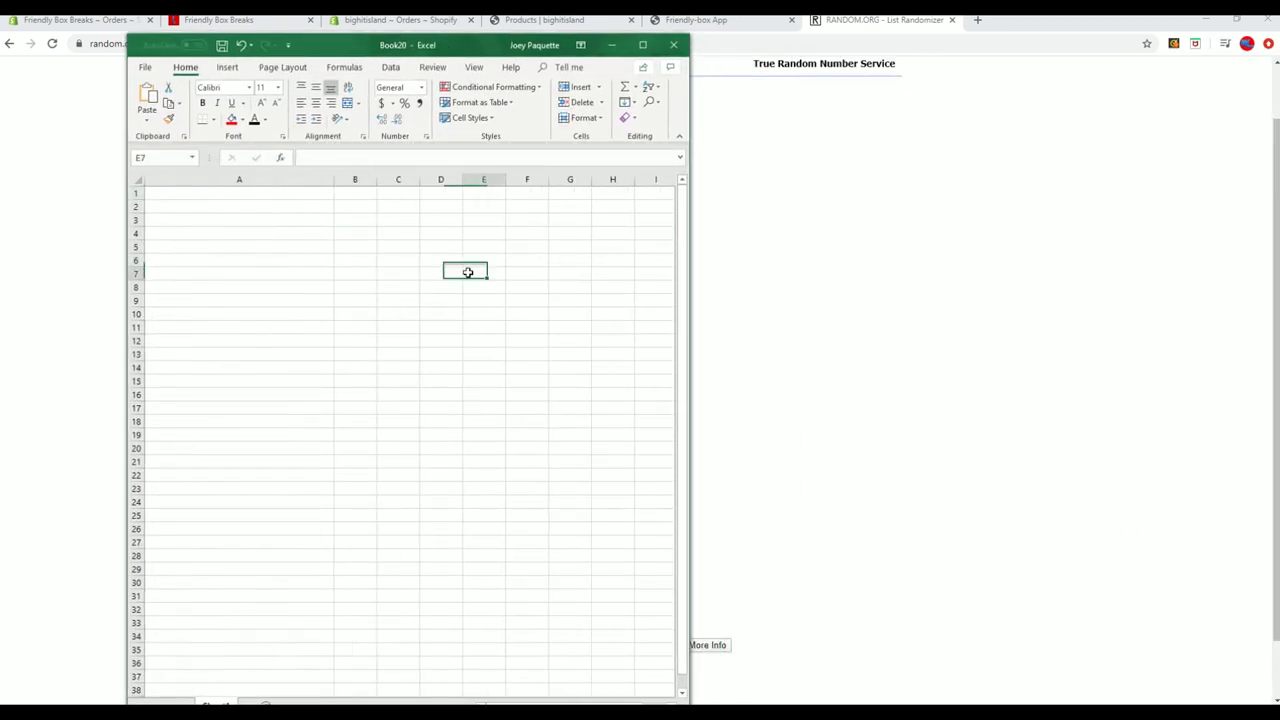
left_click(309, 194)
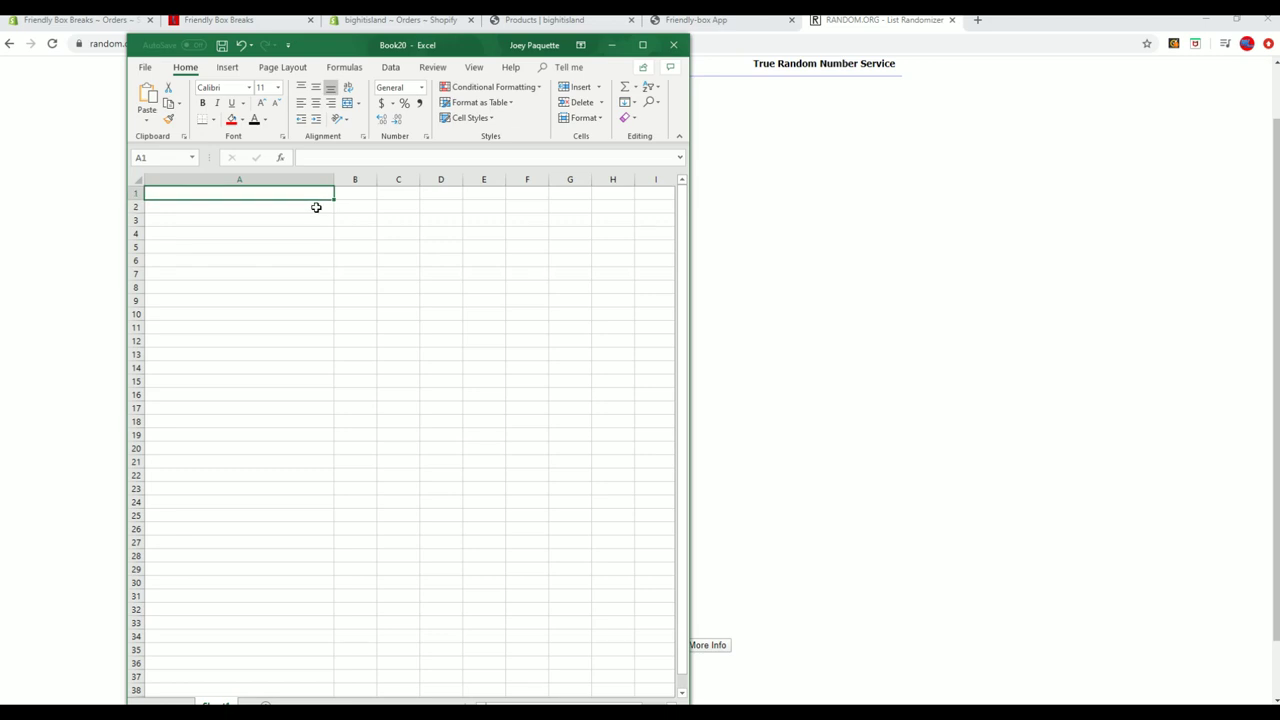
right_click(287, 191)
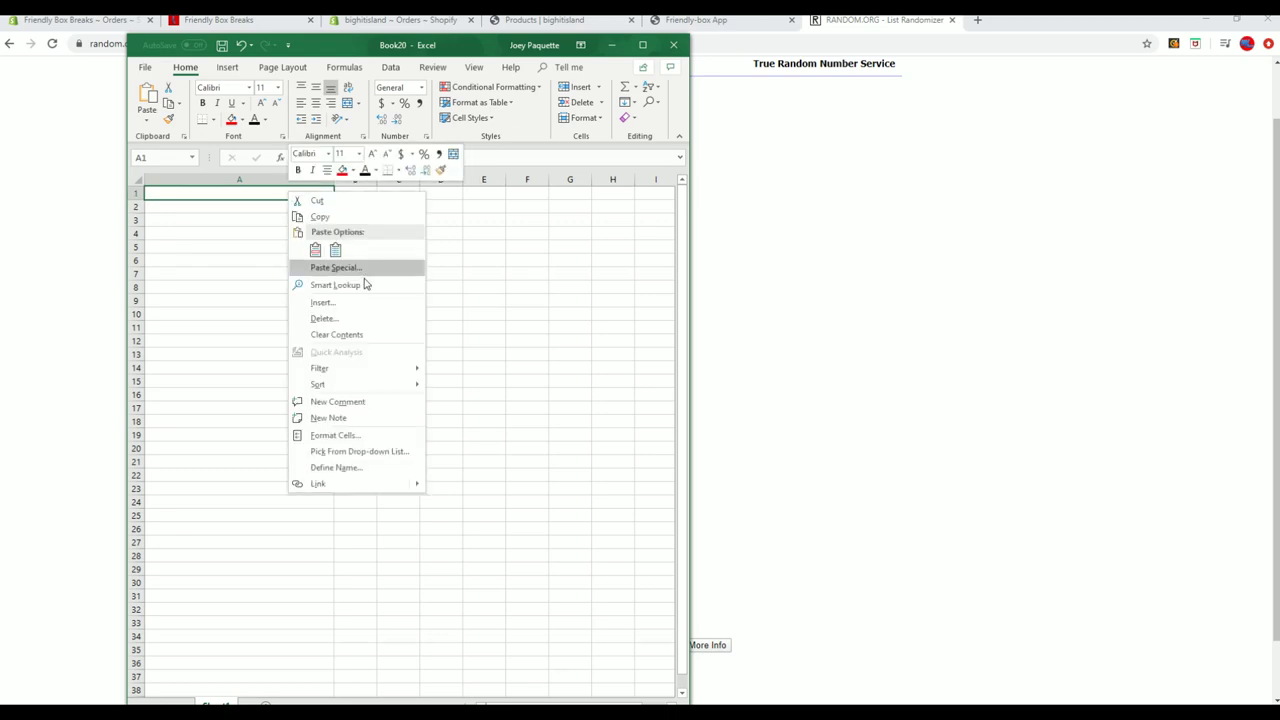
left_click(357, 266)
left_click(265, 199)
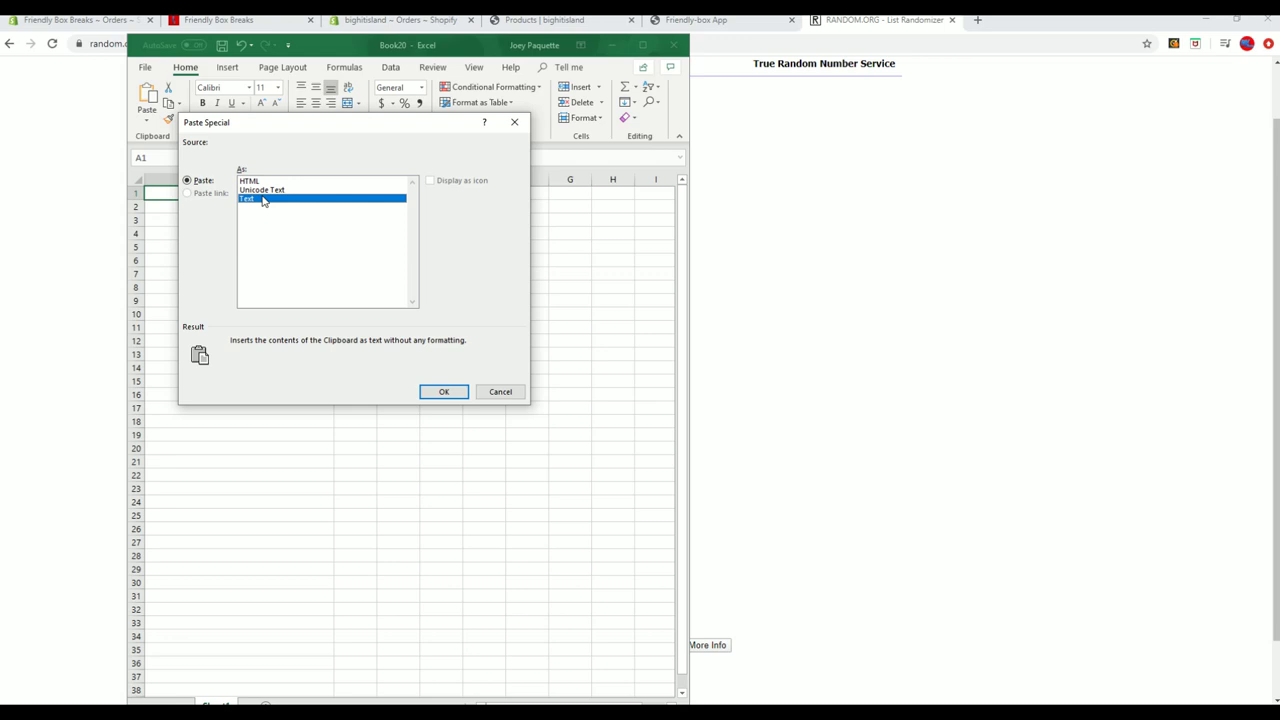
left_click(432, 391)
left_click(410, 359)
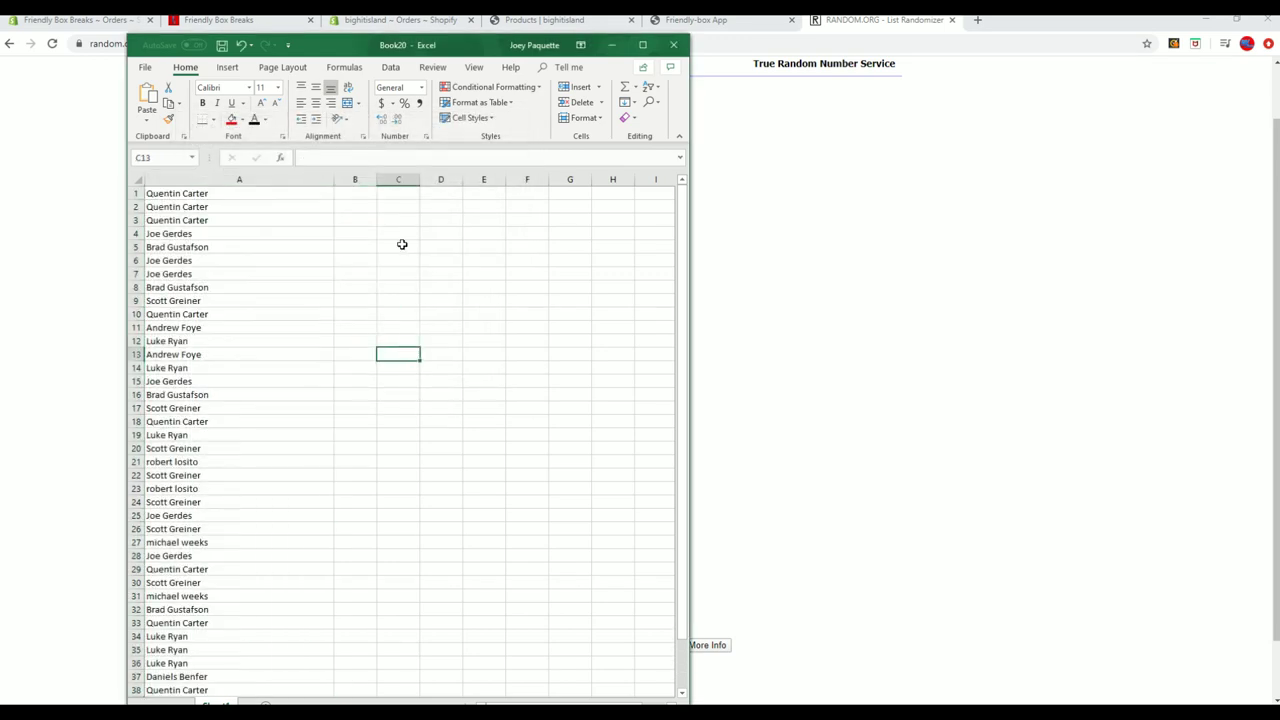
Fit column A to the width of the names and widen the empty column B
scroll(401, 245, "down", 9)
scroll(401, 245, "up", 8)
mouse_move(333, 179)
left_mouse_down()
mouse_move(230, 179)
mouse_move(409, 181)
mouse_move(342, 180)
left_mouse_up()
left_click(286, 204)
left_click(297, 201)
left_click(386, 232)
left_click(406, 300)
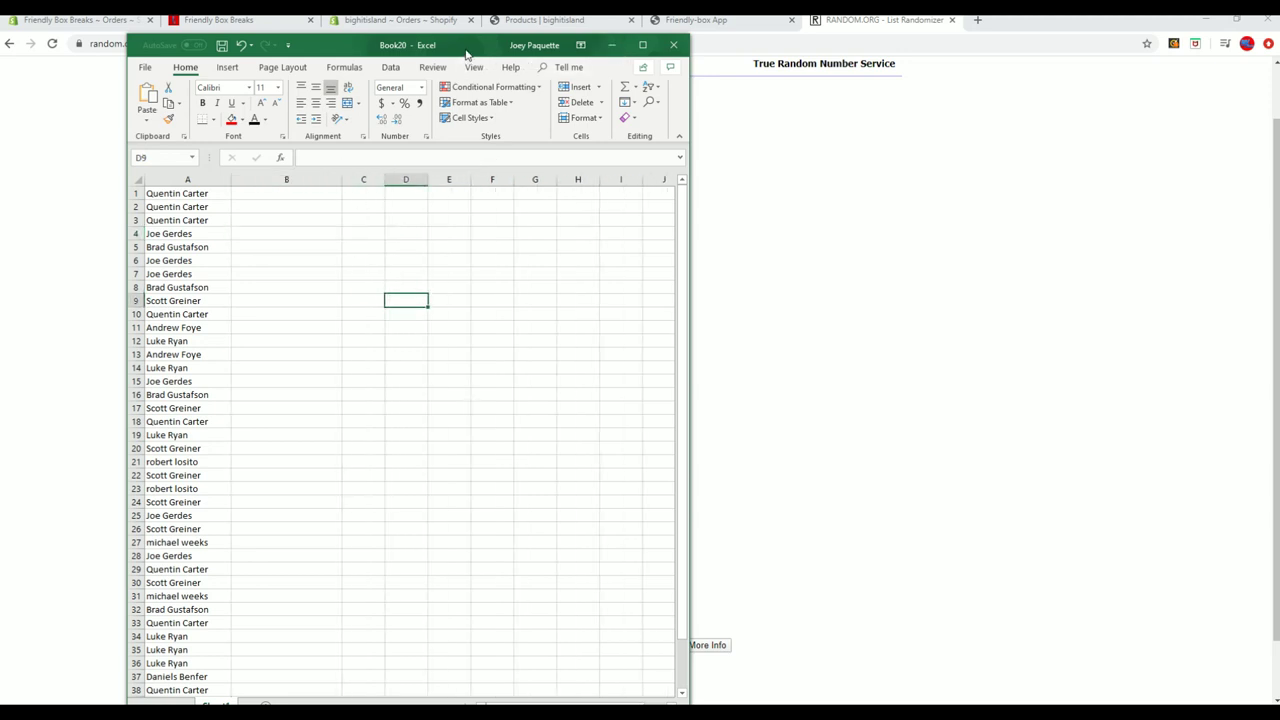
Maximize the Excel workbook window, look over the name list, and minimize the workbook to return to RANDOM.ORG
left_click_drag(467, 50, 565, 25)
left_click(740, 20)
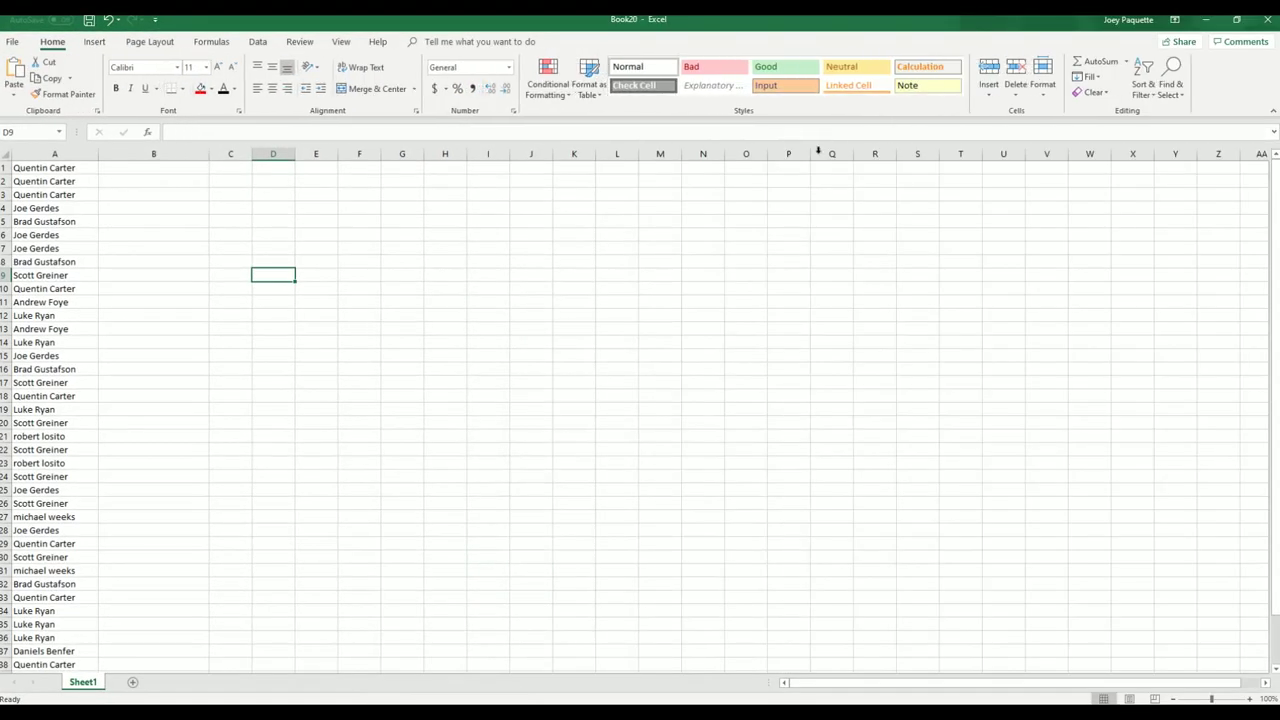
scroll(799, 206, "down", 5)
scroll(799, 206, "down", 5)
scroll(799, 206, "up", 10)
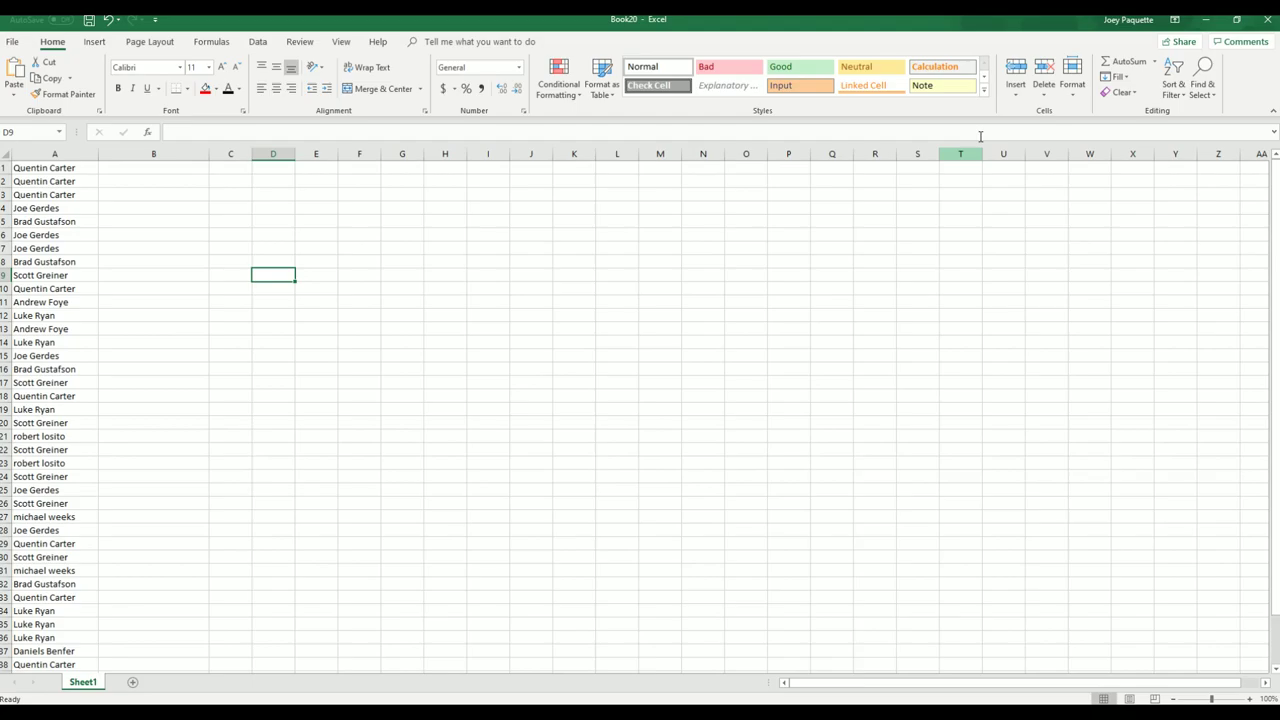
left_click(1205, 19)
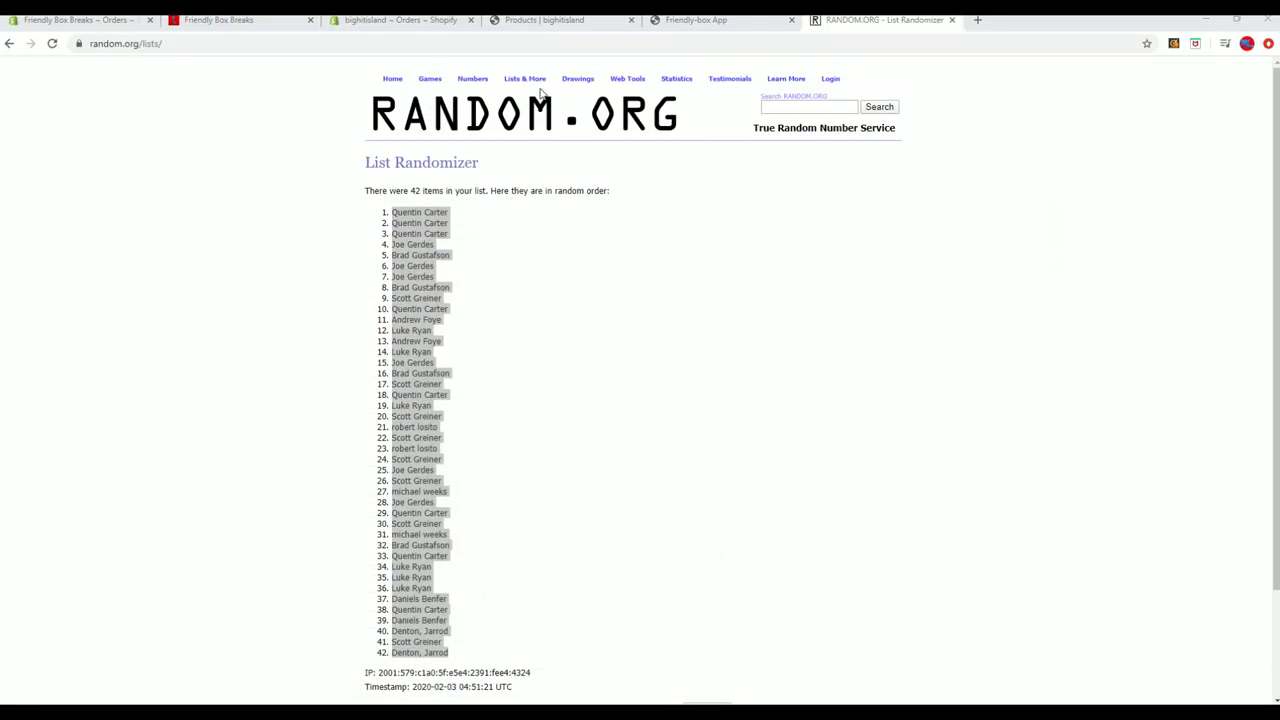
Open a blank List Randomizer form and paste in the coin years 1881 to 1923 copied from the HPANCCOIN115 note
left_click(541, 95)
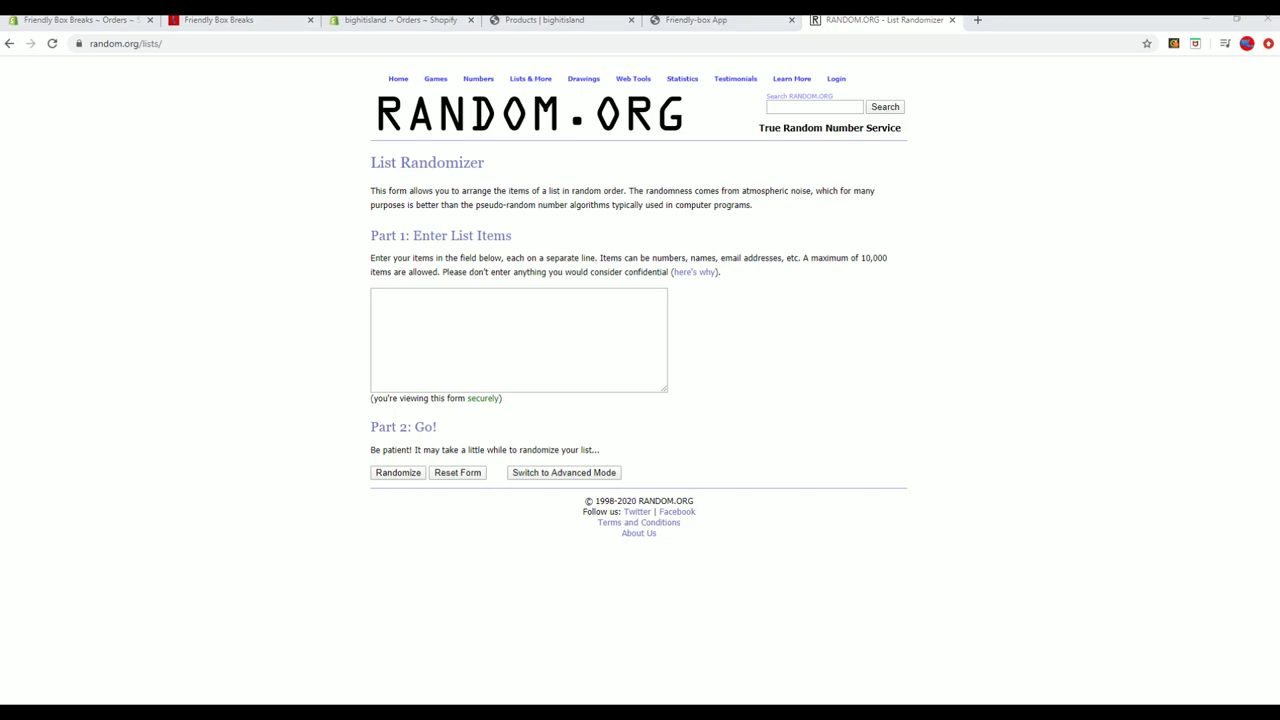
scroll(880, 389, "down", 10)
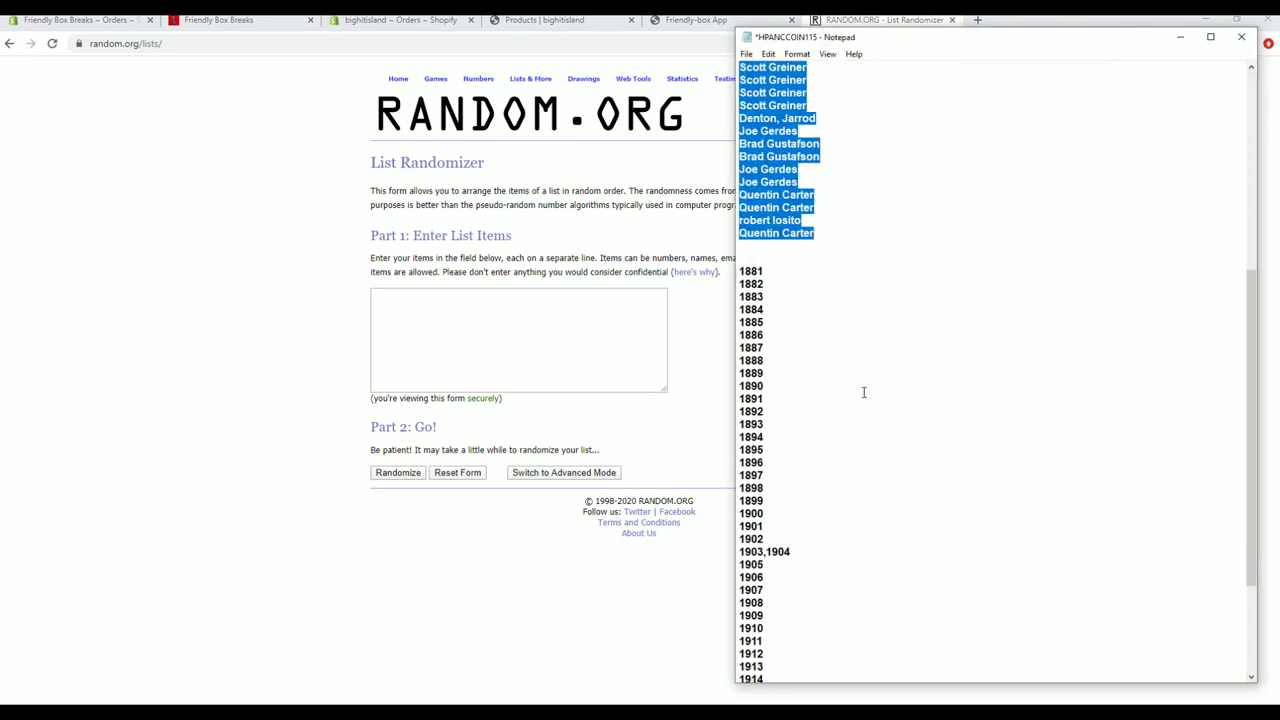
left_click_drag(745, 271, 839, 629)
right_click(808, 266)
left_click(856, 302)
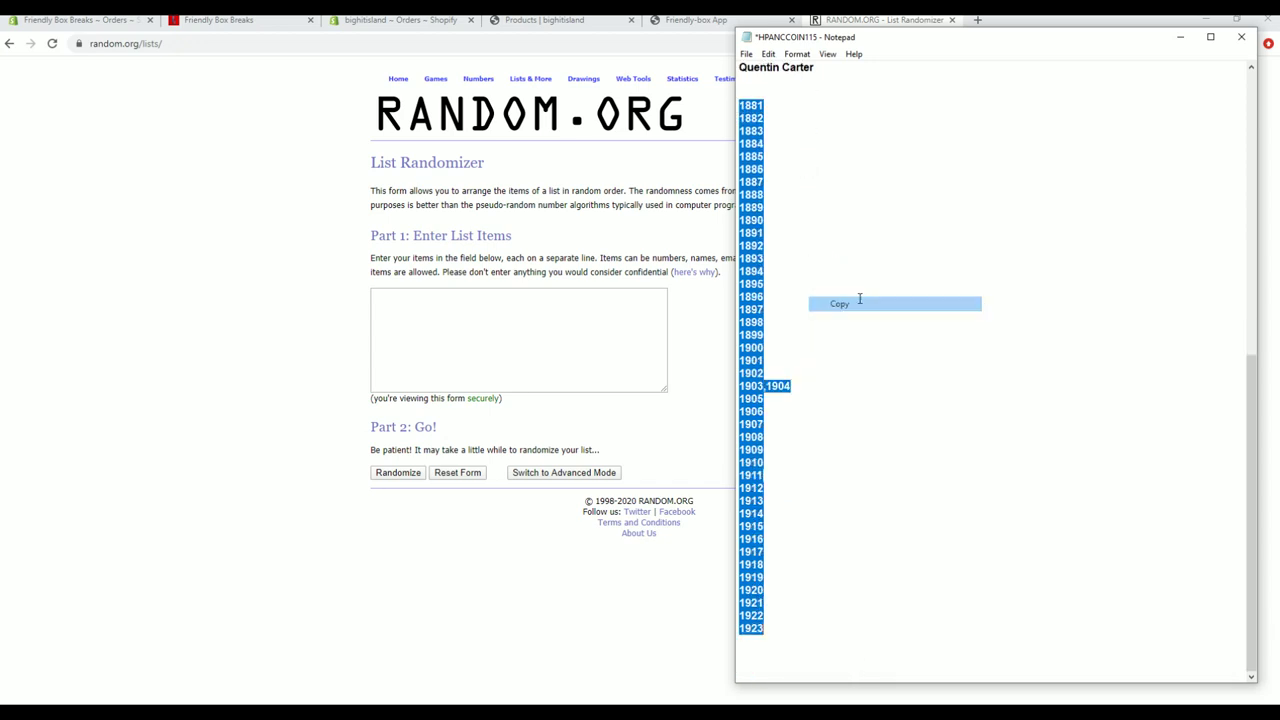
right_click(446, 324)
left_click(494, 430)
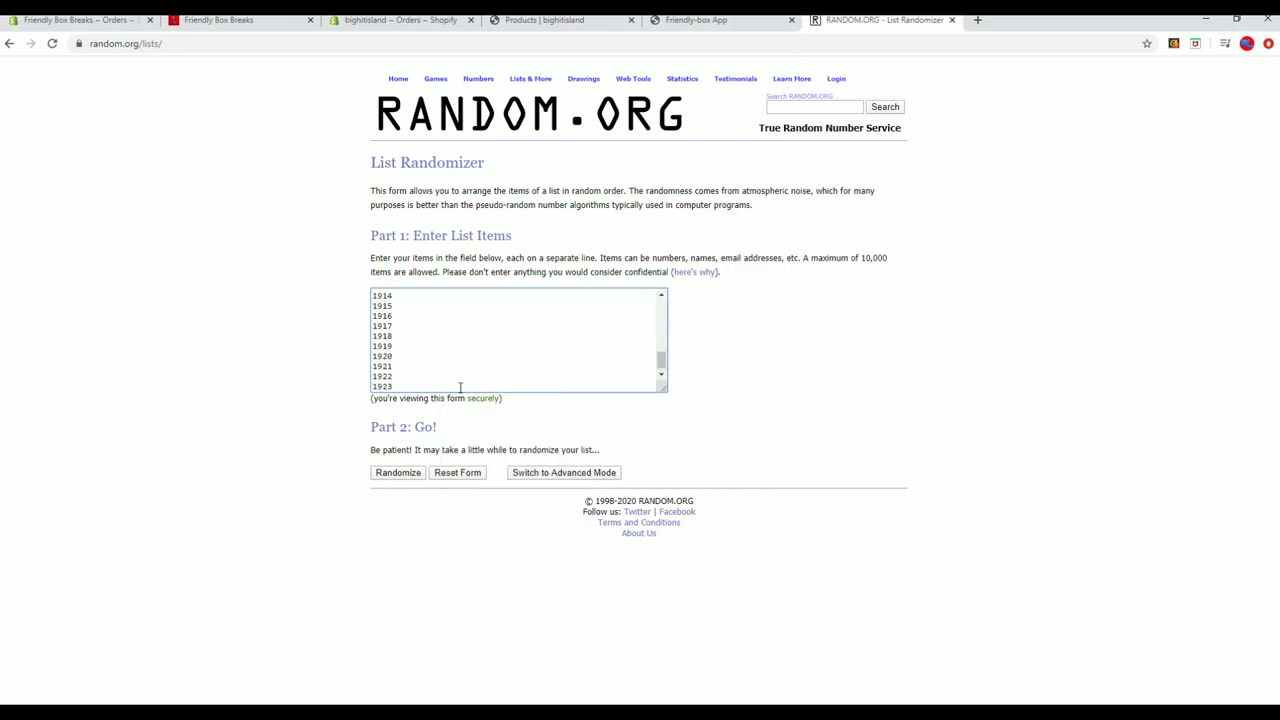
Randomize the list of coin years seven times
left_click(390, 472)
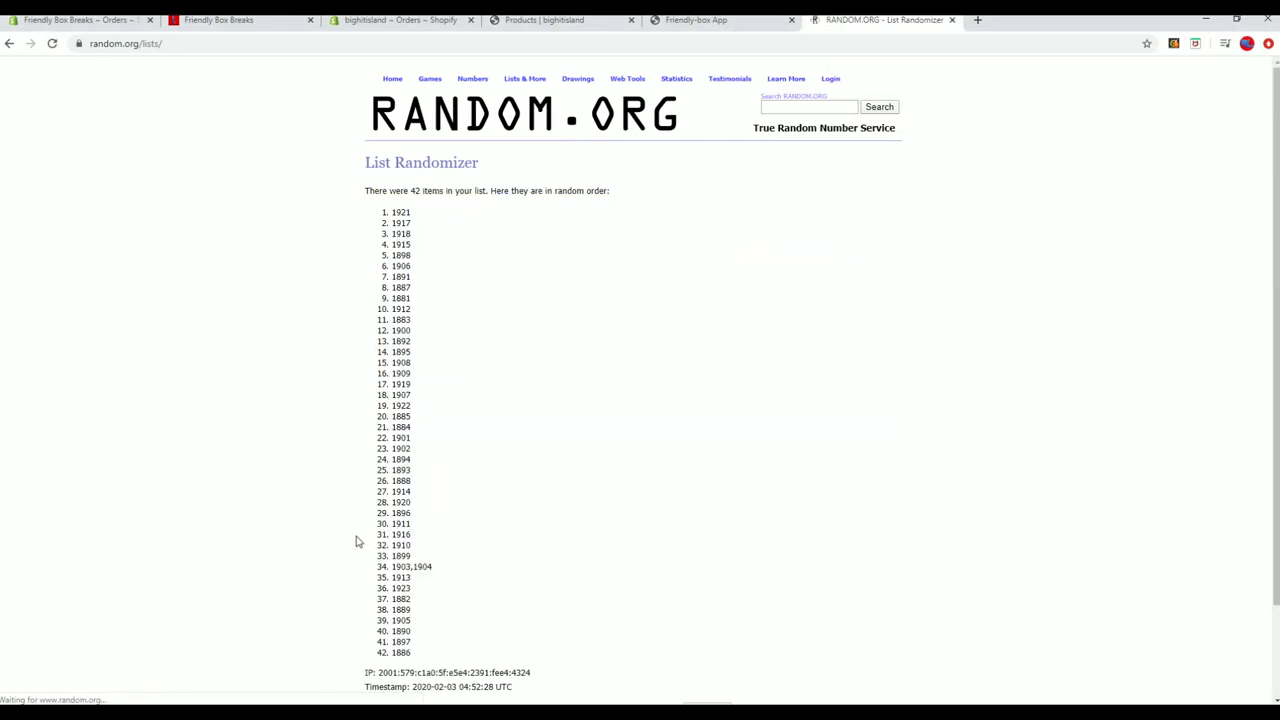
scroll(360, 535, "down", 1)
scroll(367, 529, "down", 1)
left_click(383, 625)
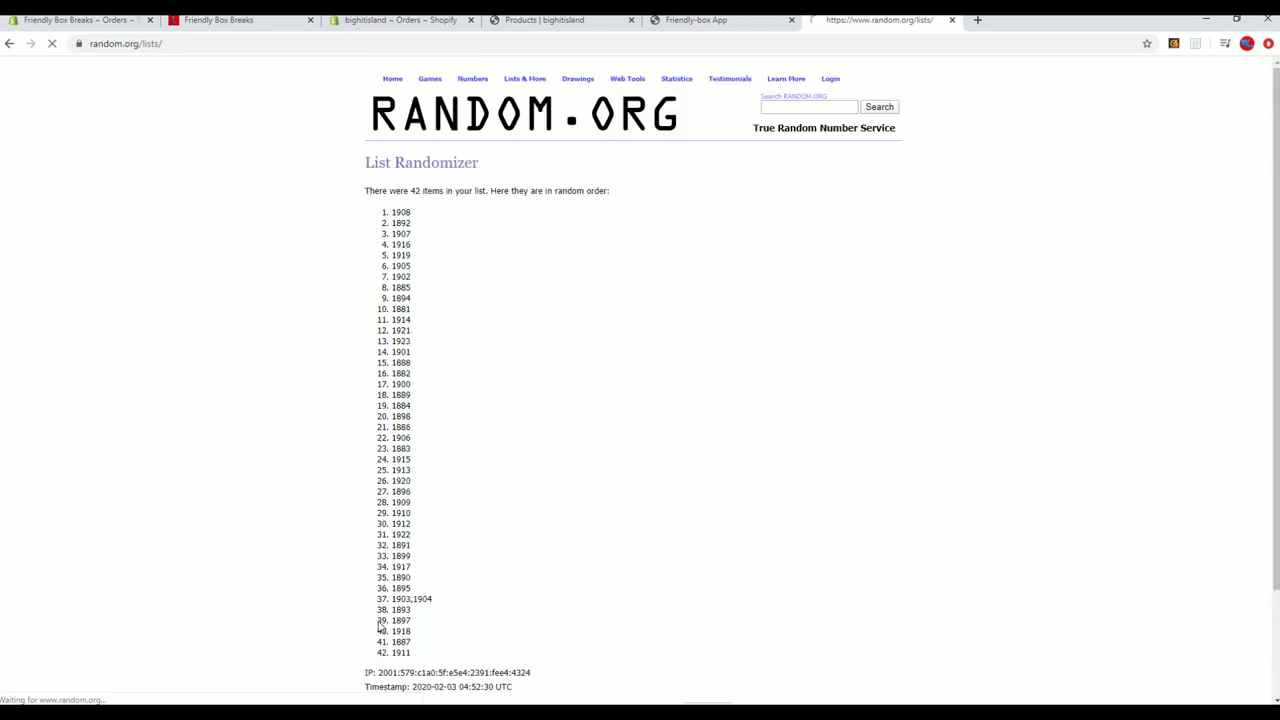
scroll(380, 640, "down", 1)
left_click(382, 688)
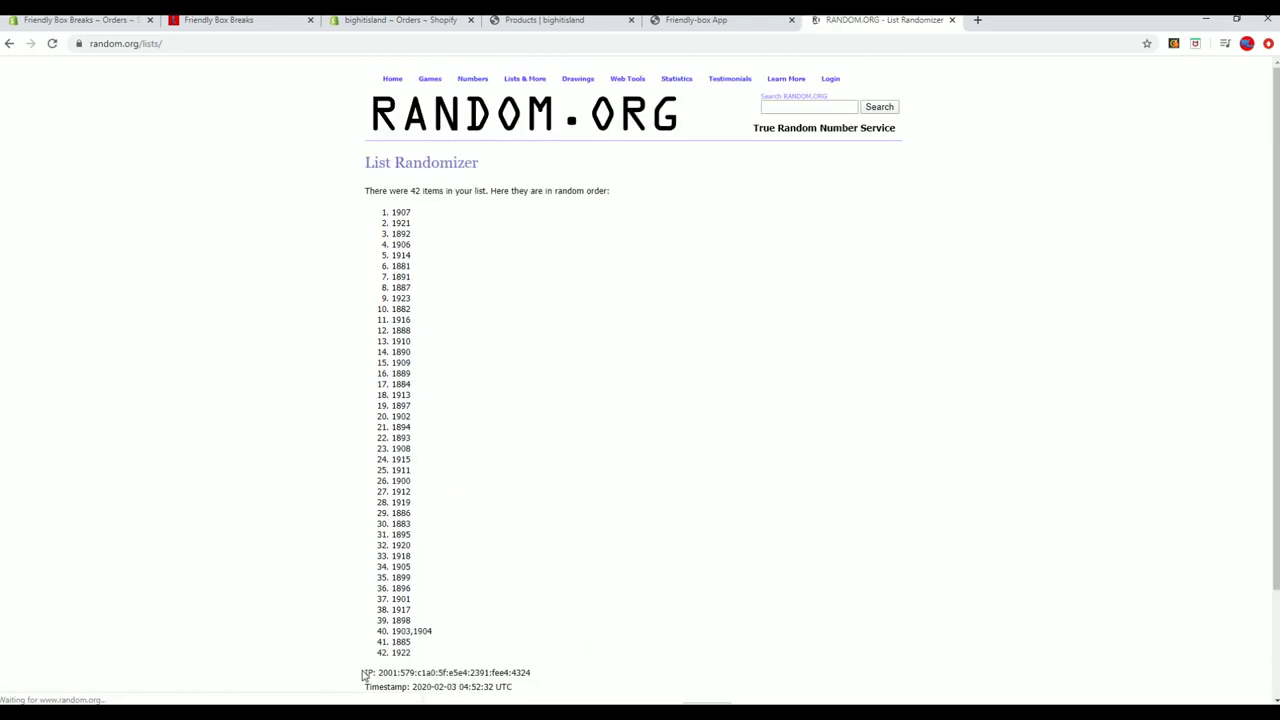
scroll(393, 622, "down", 2)
left_click(384, 626)
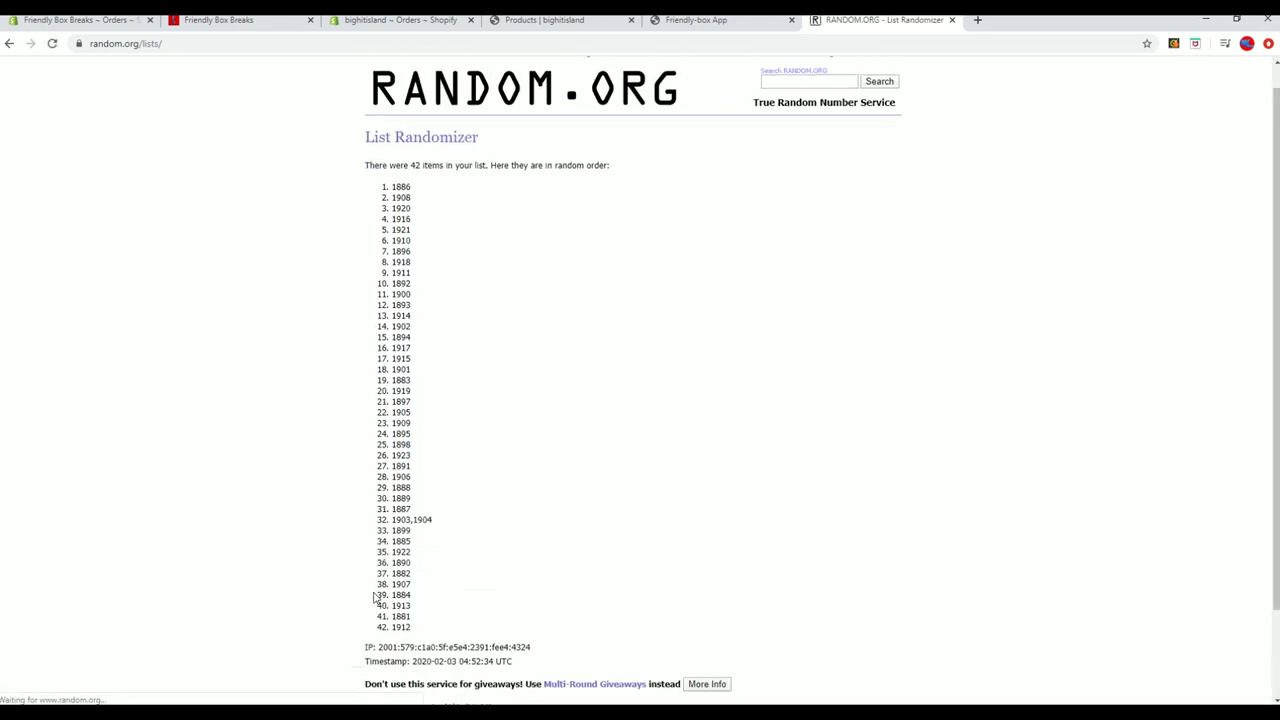
scroll(380, 615, "down", 1)
left_click(381, 626)
scroll(380, 625, "down", 1)
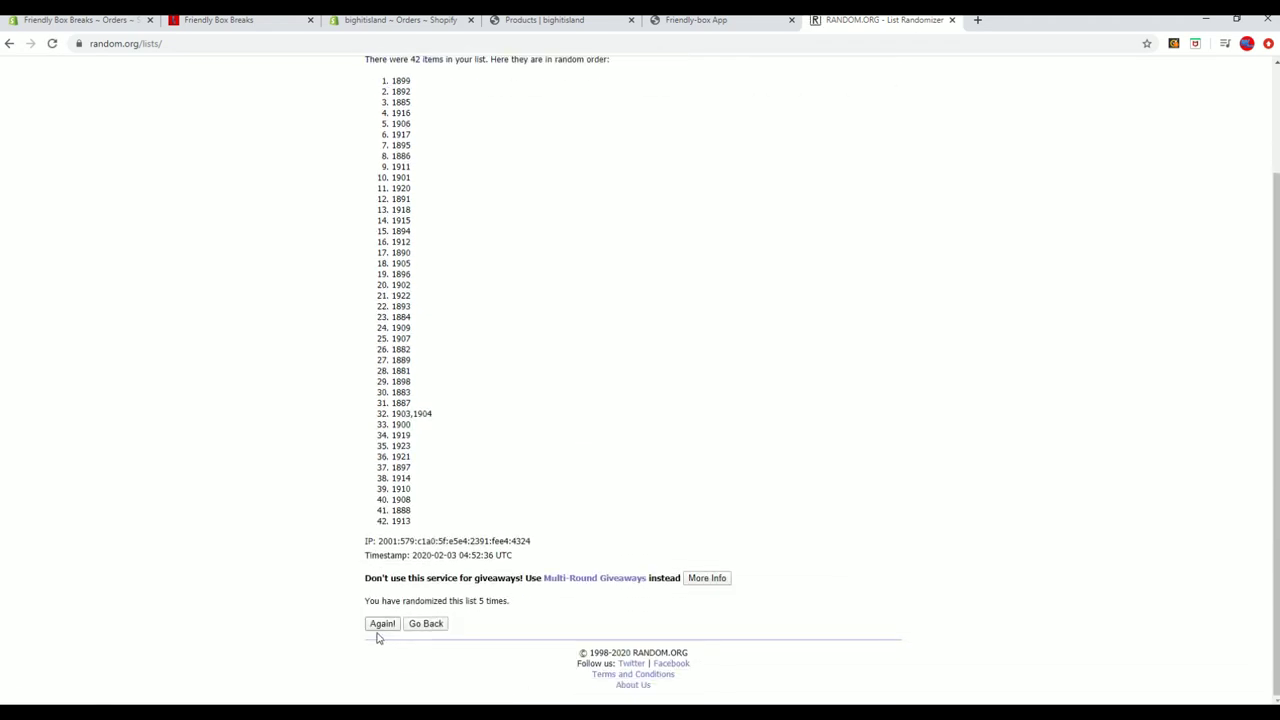
left_click(375, 628)
scroll(380, 600, "down", 1)
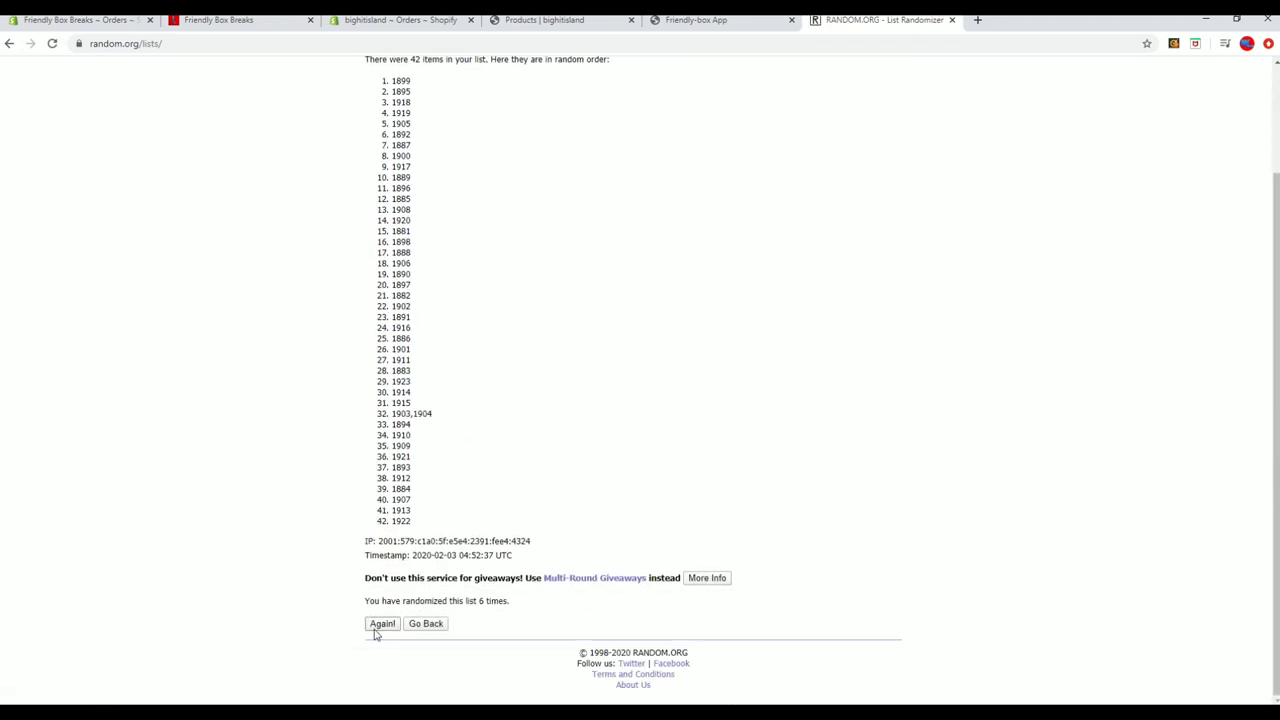
left_click(375, 627)
scroll(414, 523, "down", 1)
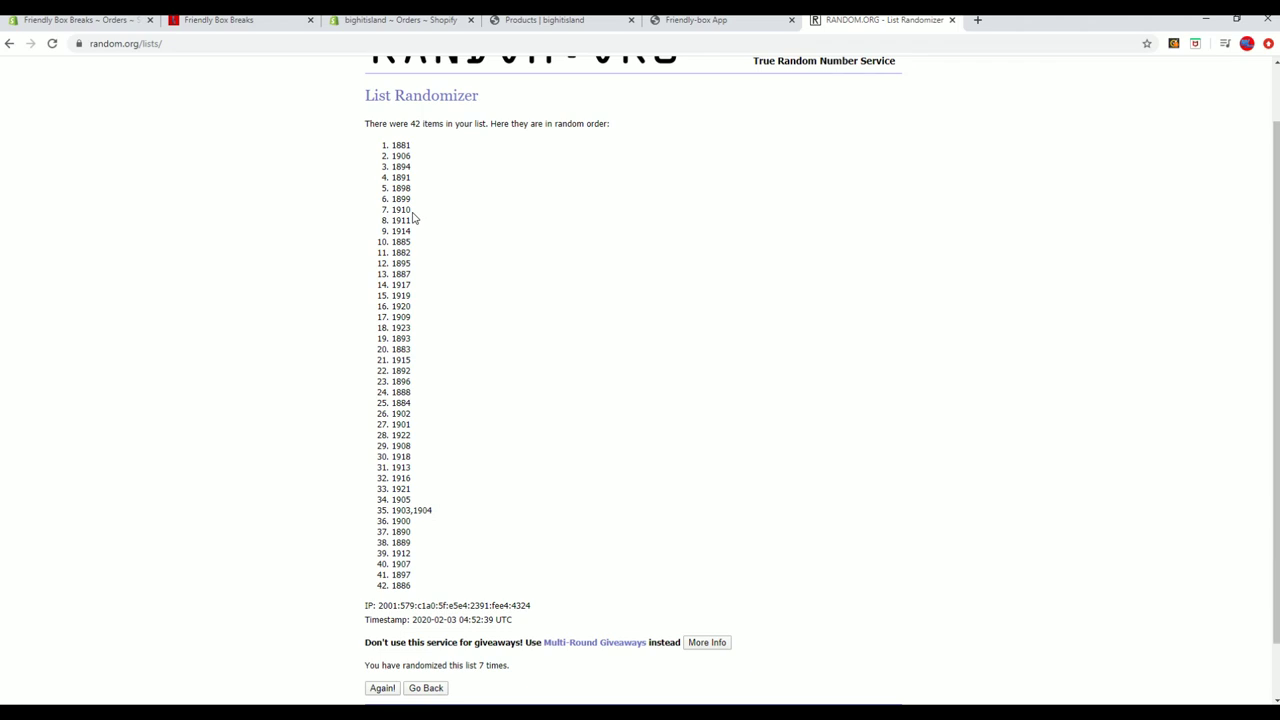
Copy the randomized coin years from the List Randomizer result and switch back to the Excel workbook
left_click_drag(393, 145, 434, 589)
right_click(418, 428)
left_click(421, 430)
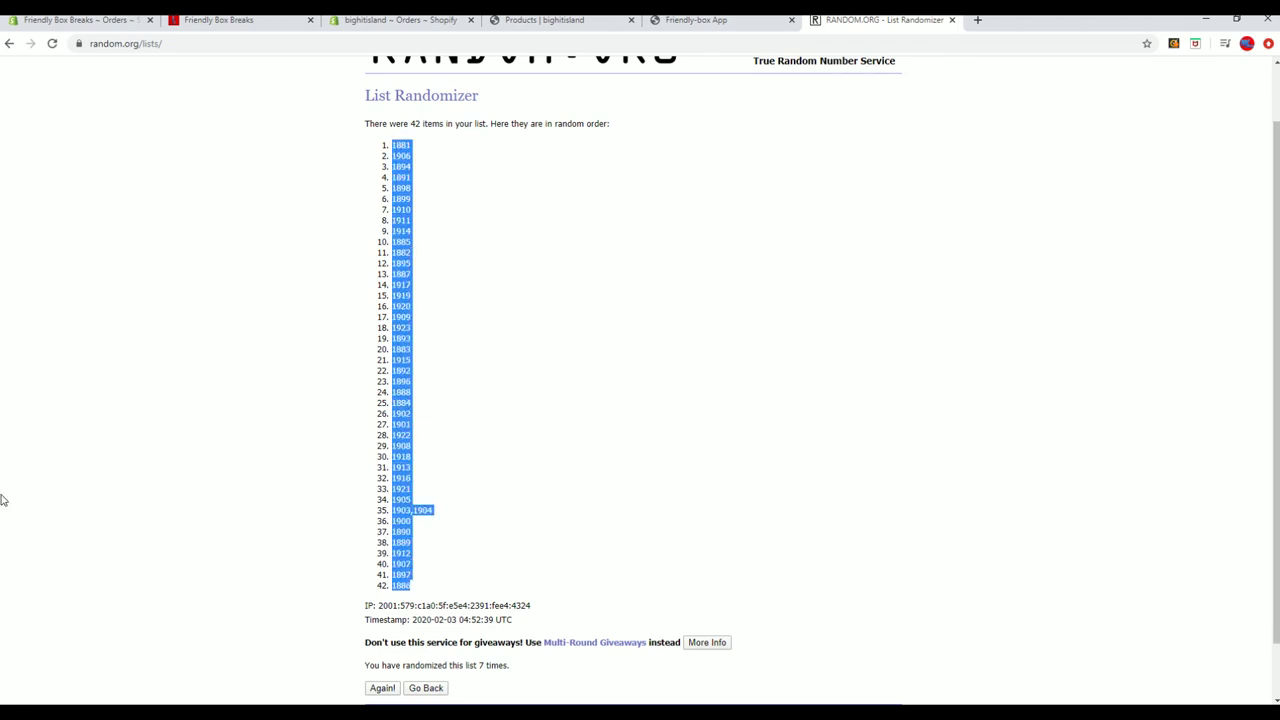
key("alt+Tab")
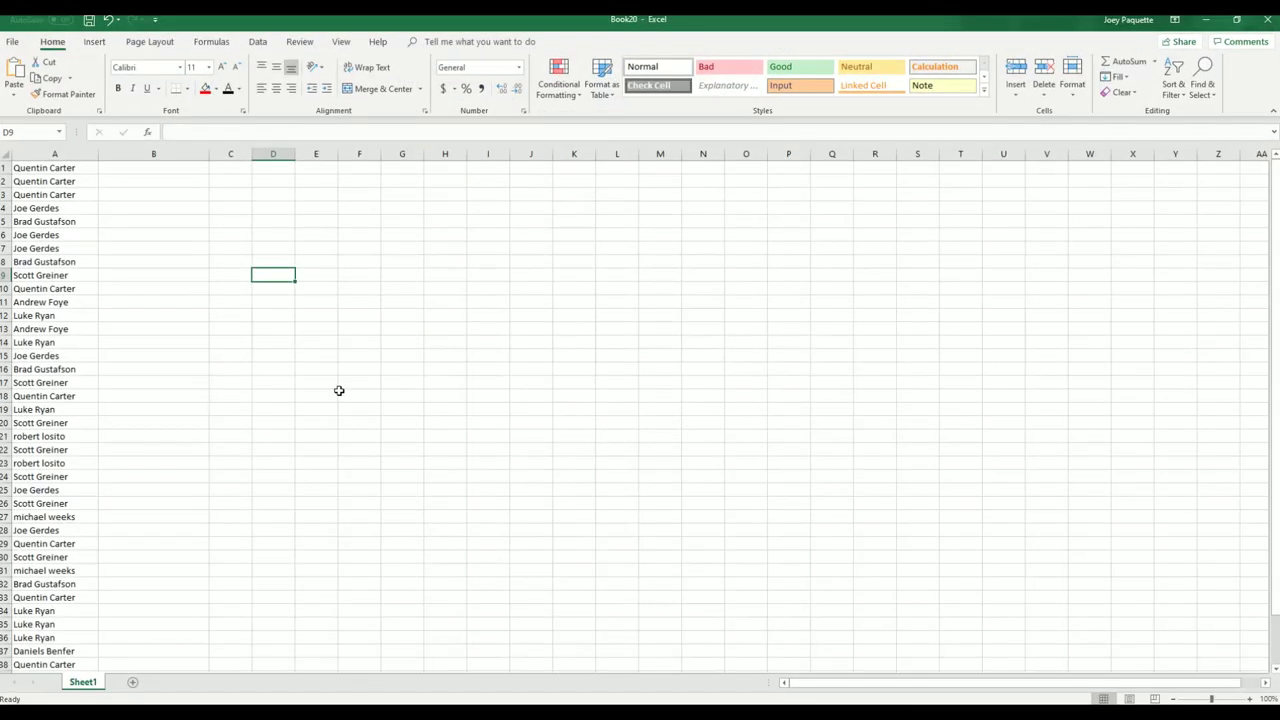
left_click(371, 343)
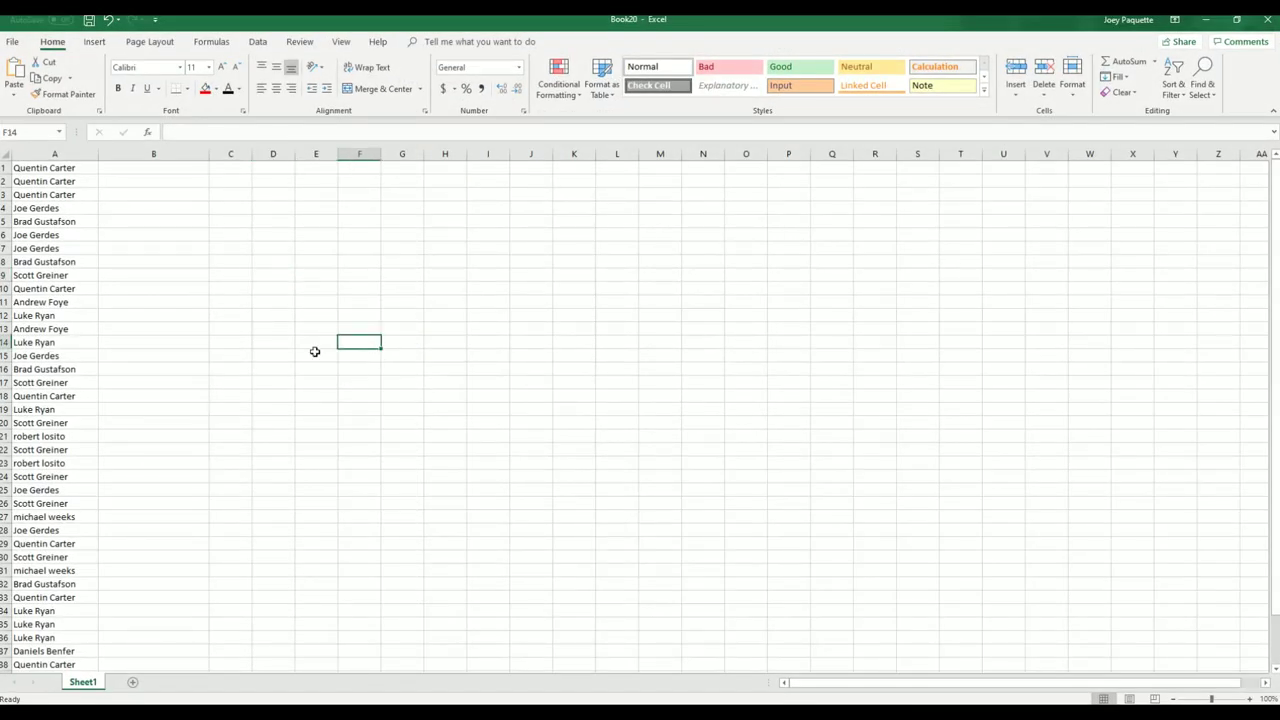
Paste the coin years as plain text starting at cell B1, beside the participant names
left_click(151, 168)
right_click(151, 168)
left_click(206, 252)
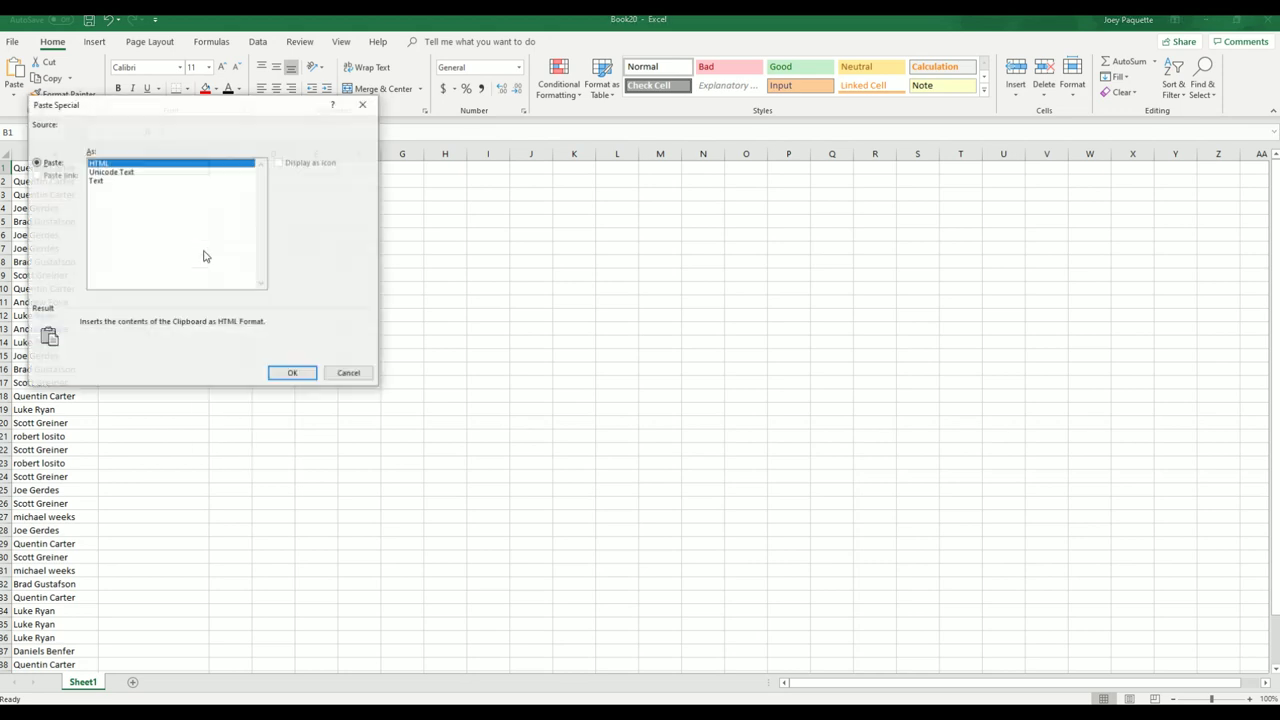
left_click(113, 181)
left_click(300, 374)
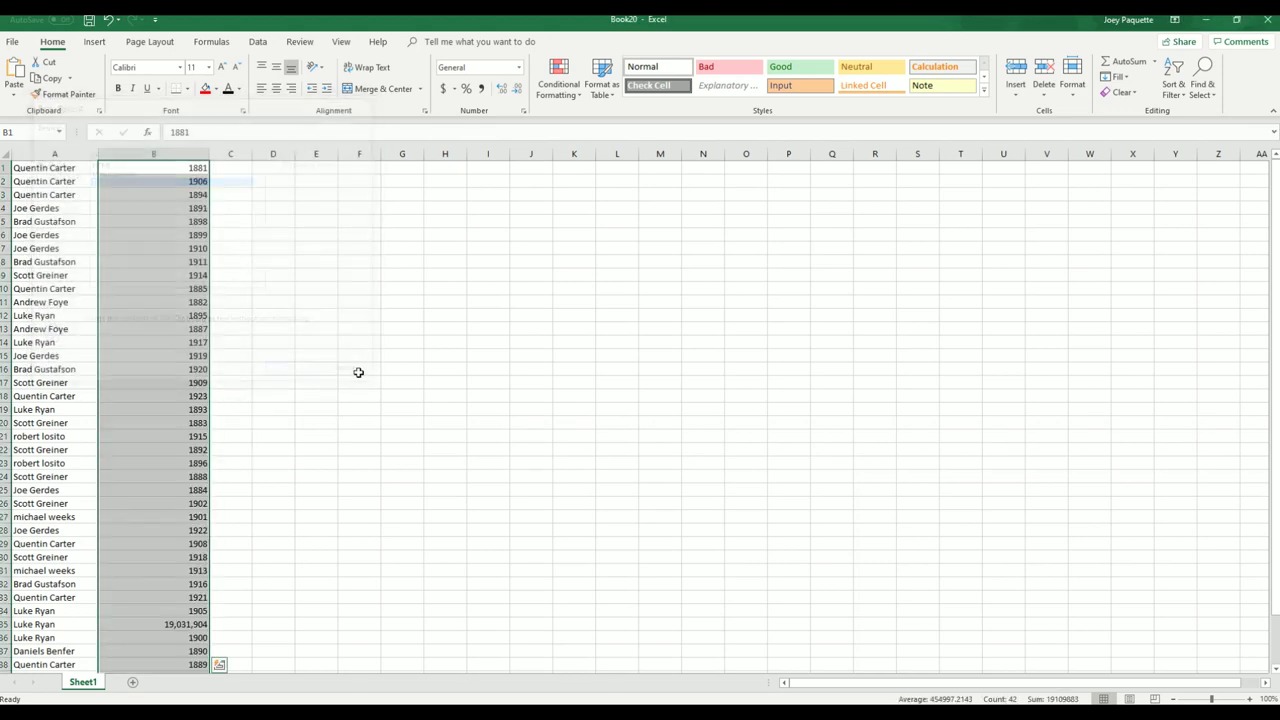
left_click(357, 371)
Left-align the coin years in column B and apply all borders to columns A and B
left_click(153, 153)
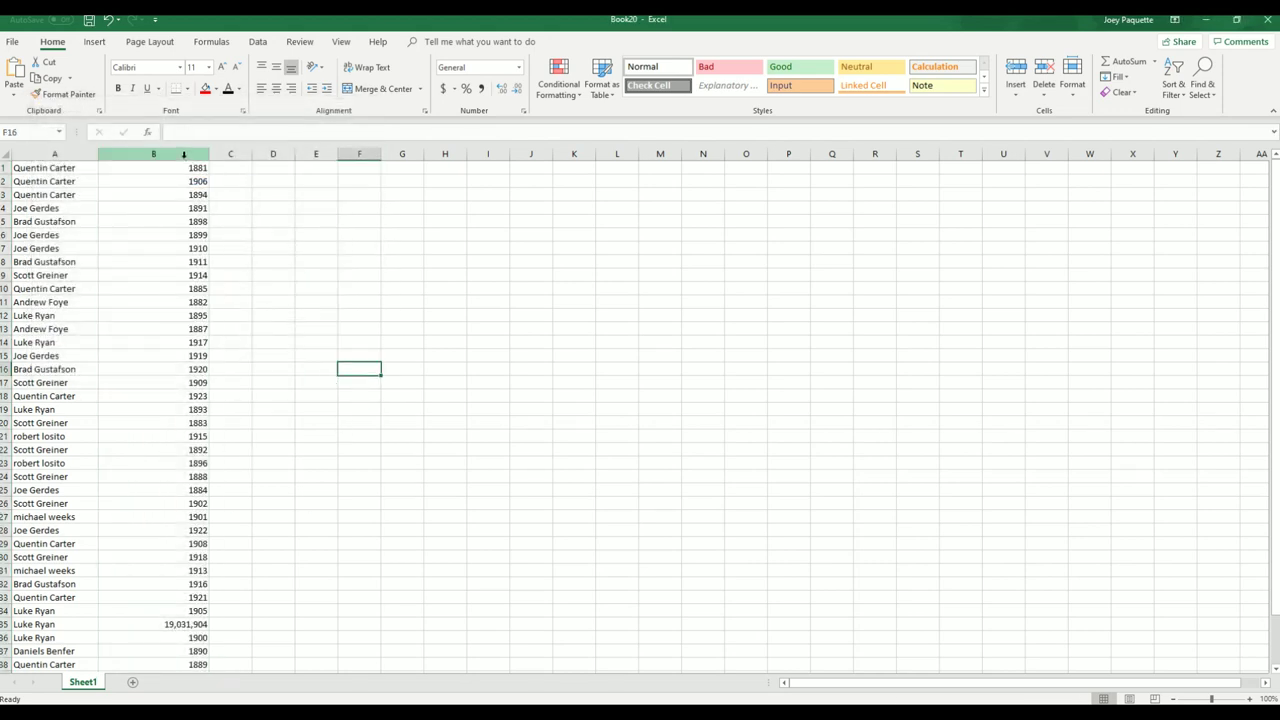
left_click(261, 88)
left_click(316, 167)
left_click_drag(90, 154, 150, 153)
left_click(186, 88)
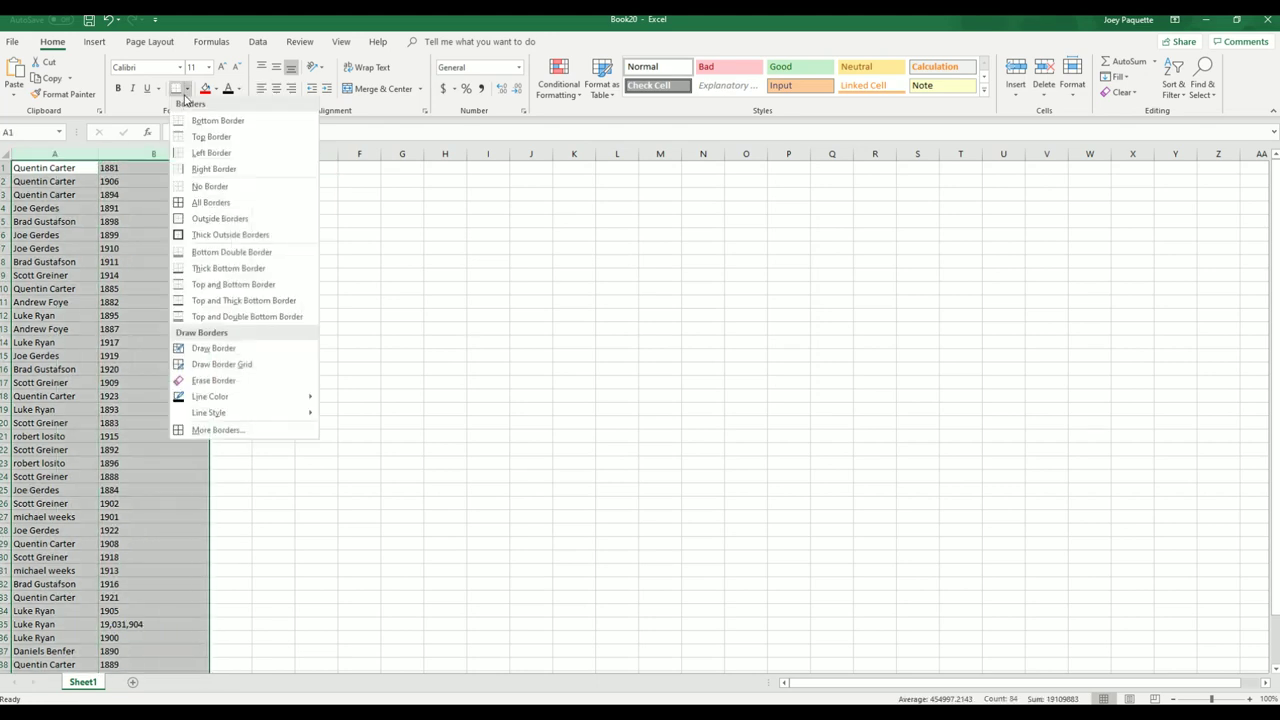
left_click(210, 204)
left_click(62, 168)
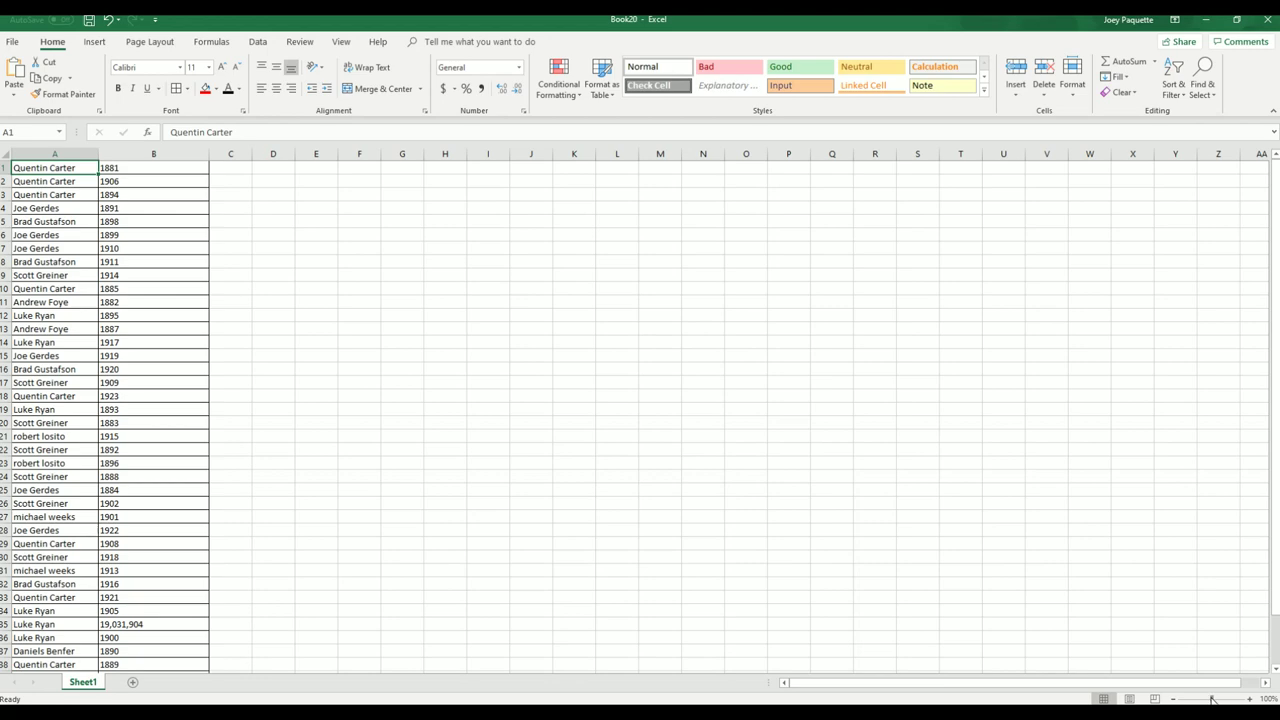
Enlarge the sheet view to 178% and examine the participant and coin-year pairings from row 1 through row 42
left_click_drag(1212, 700, 1244, 700)
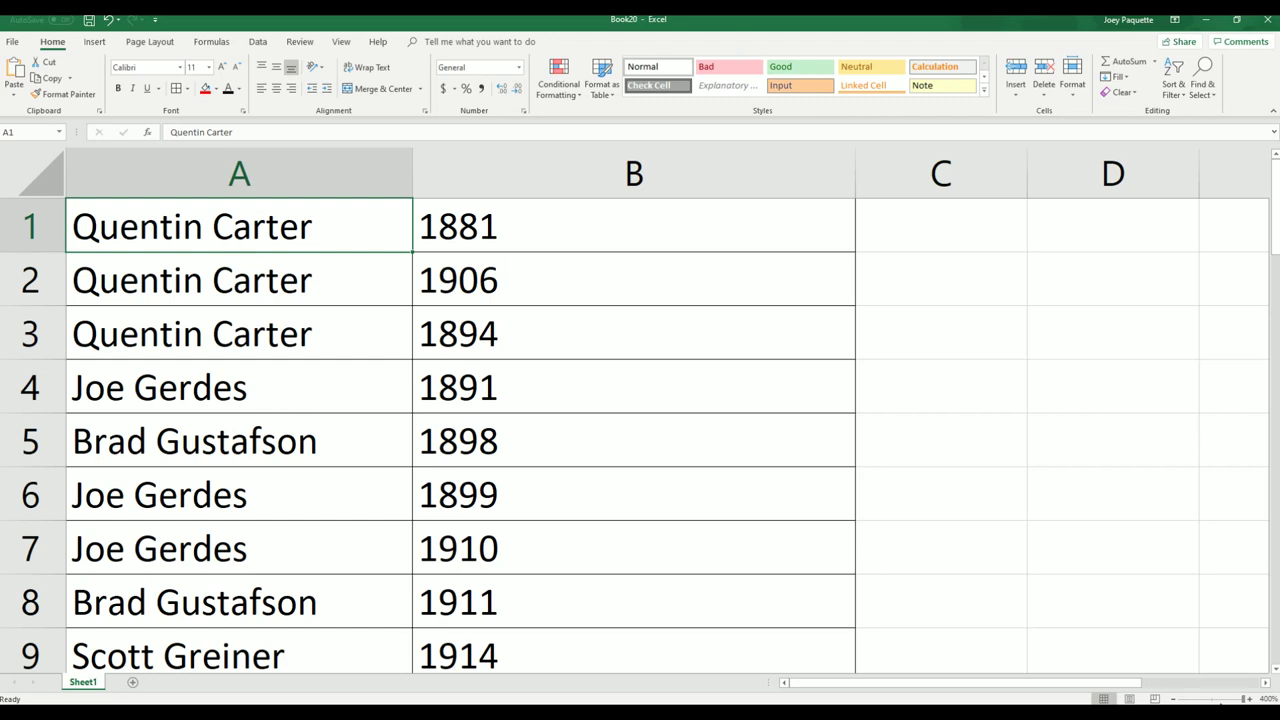
left_click(1219, 699)
left_click(1140, 378)
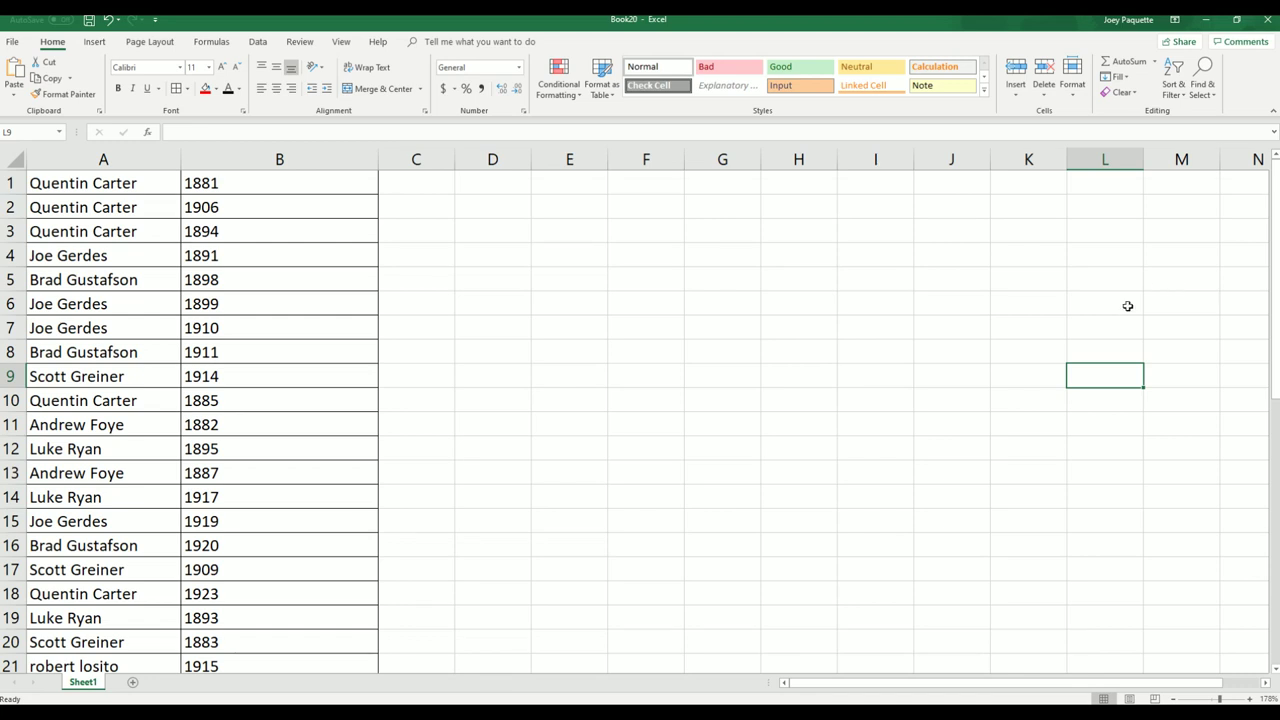
left_click_drag(1275, 185, 1257, 469)
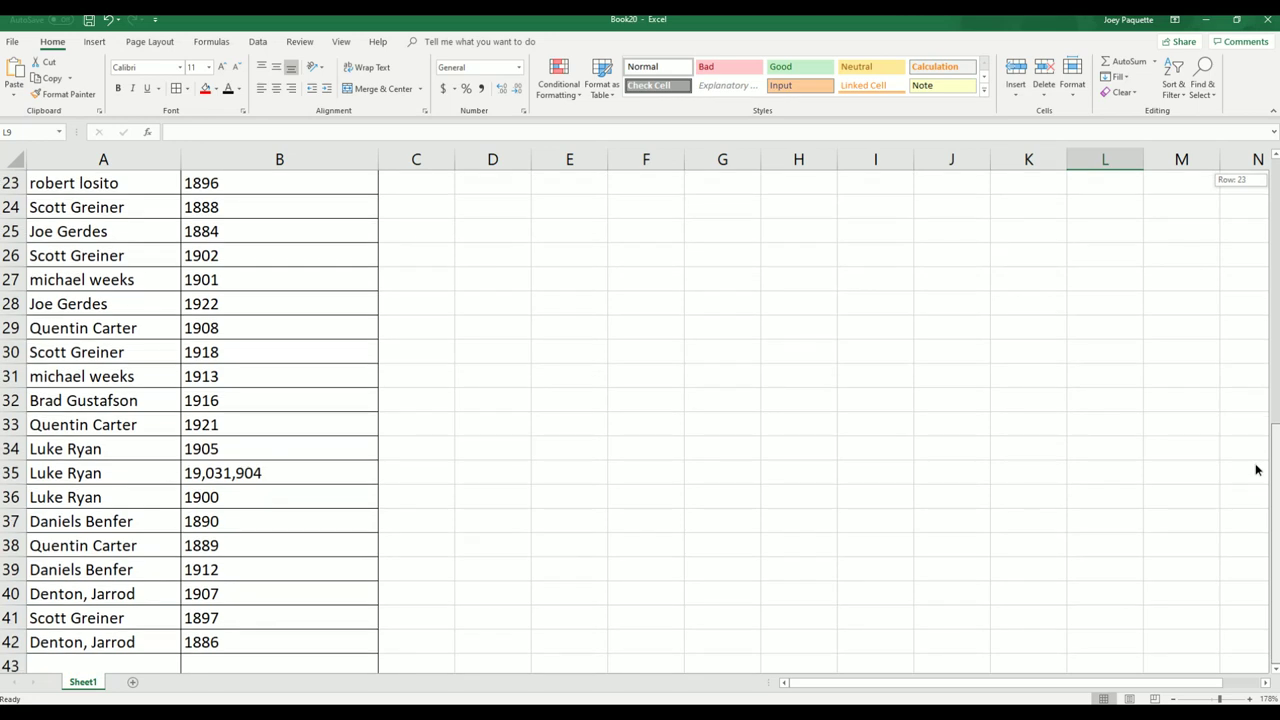
Enlarge the sheet view to 352% and examine the participant and coin-year pairings from row 42 back up to row 1
left_click_drag(1257, 469, 1257, 469)
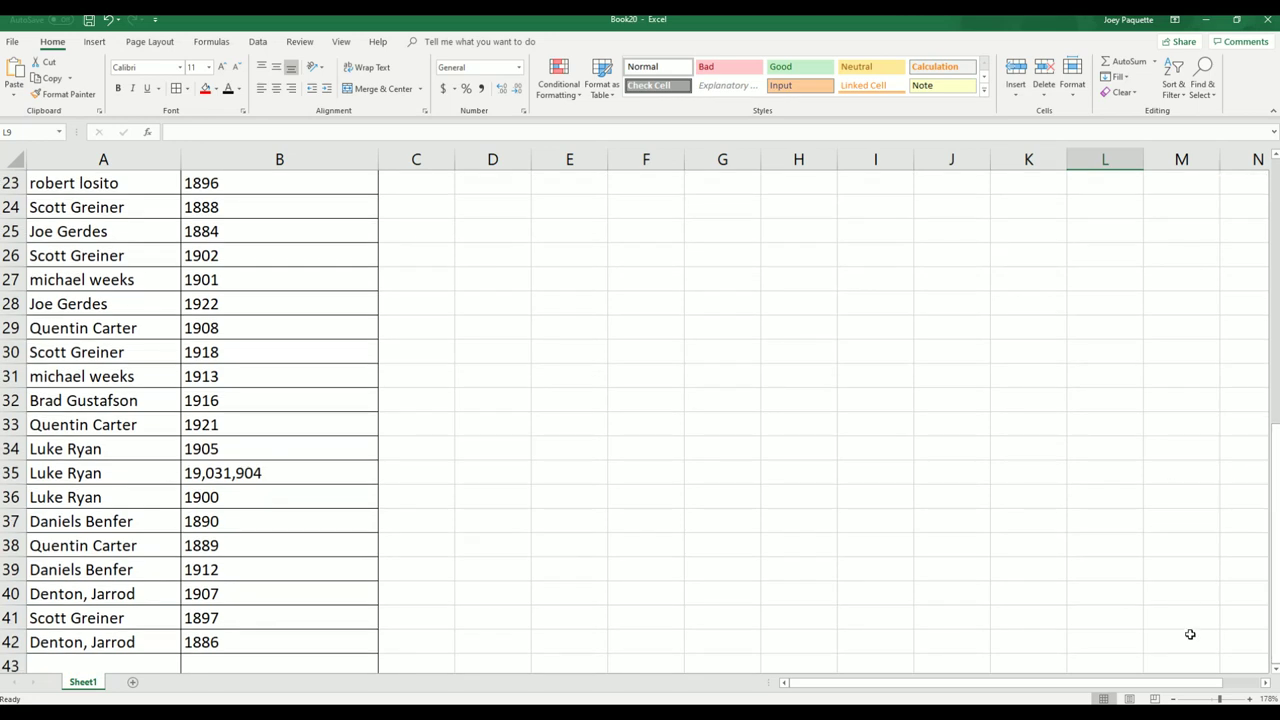
left_click(64, 378)
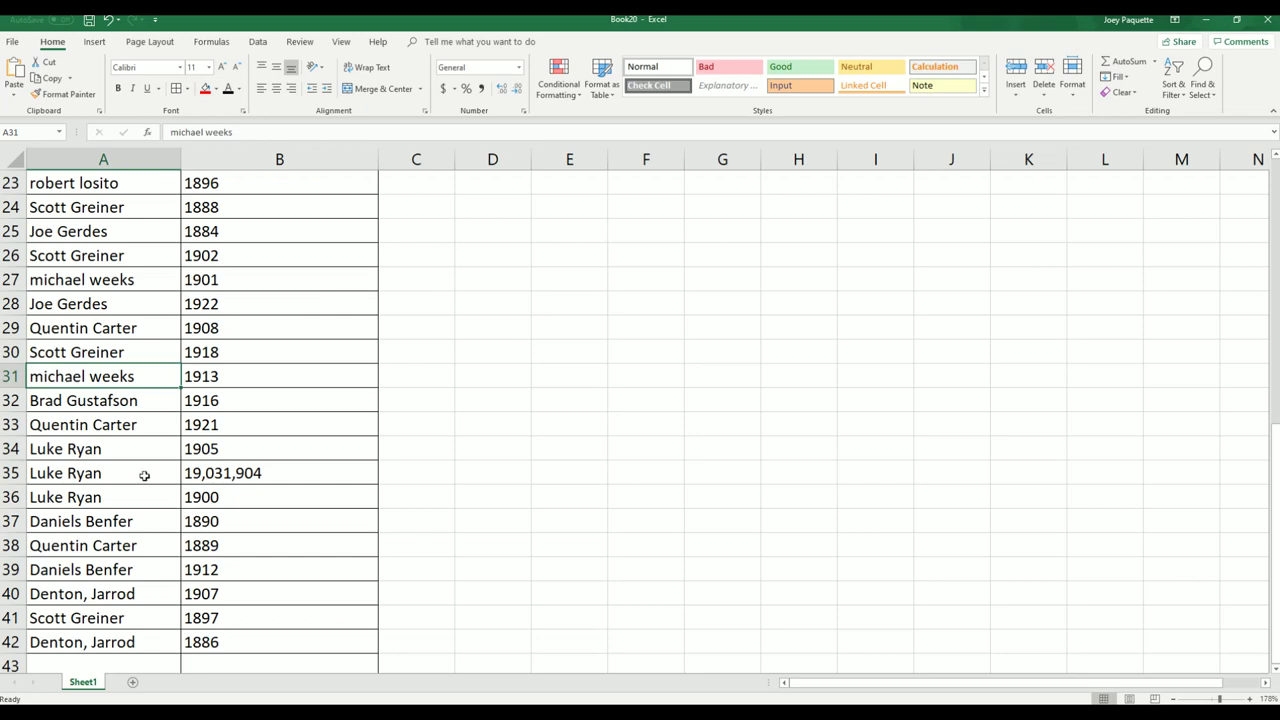
left_click(144, 475)
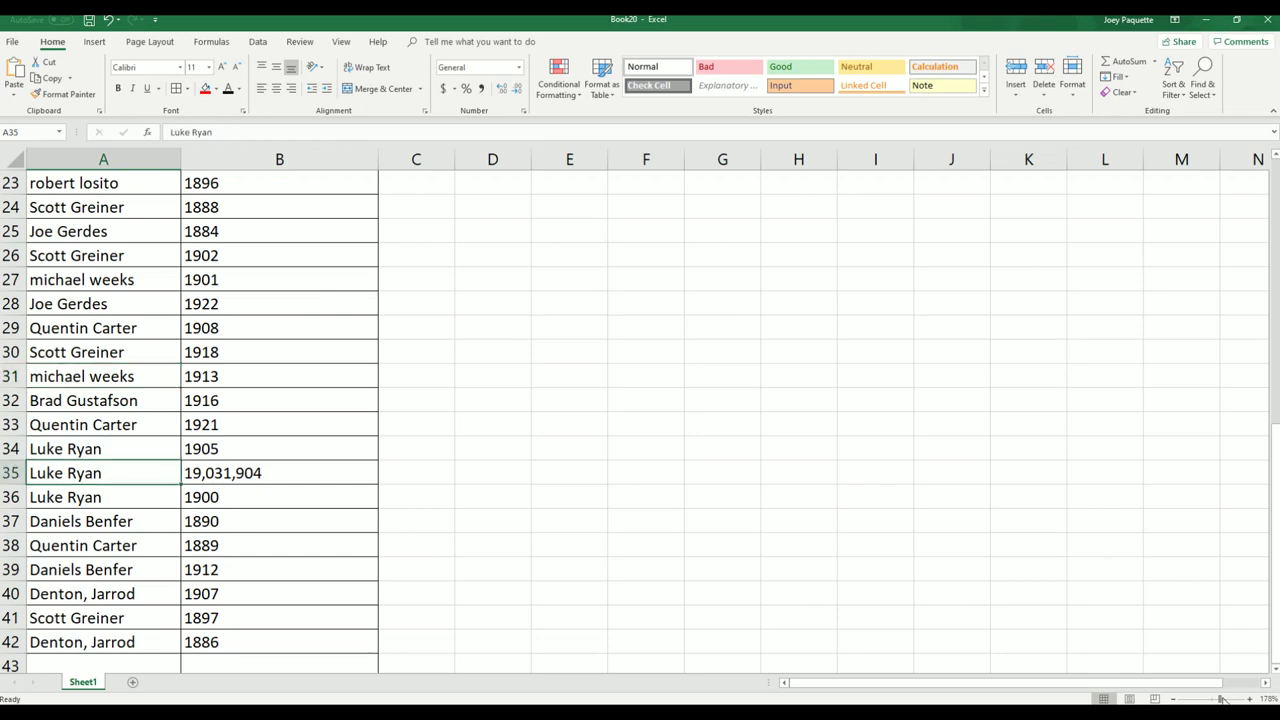
left_click_drag(1222, 699, 1238, 699)
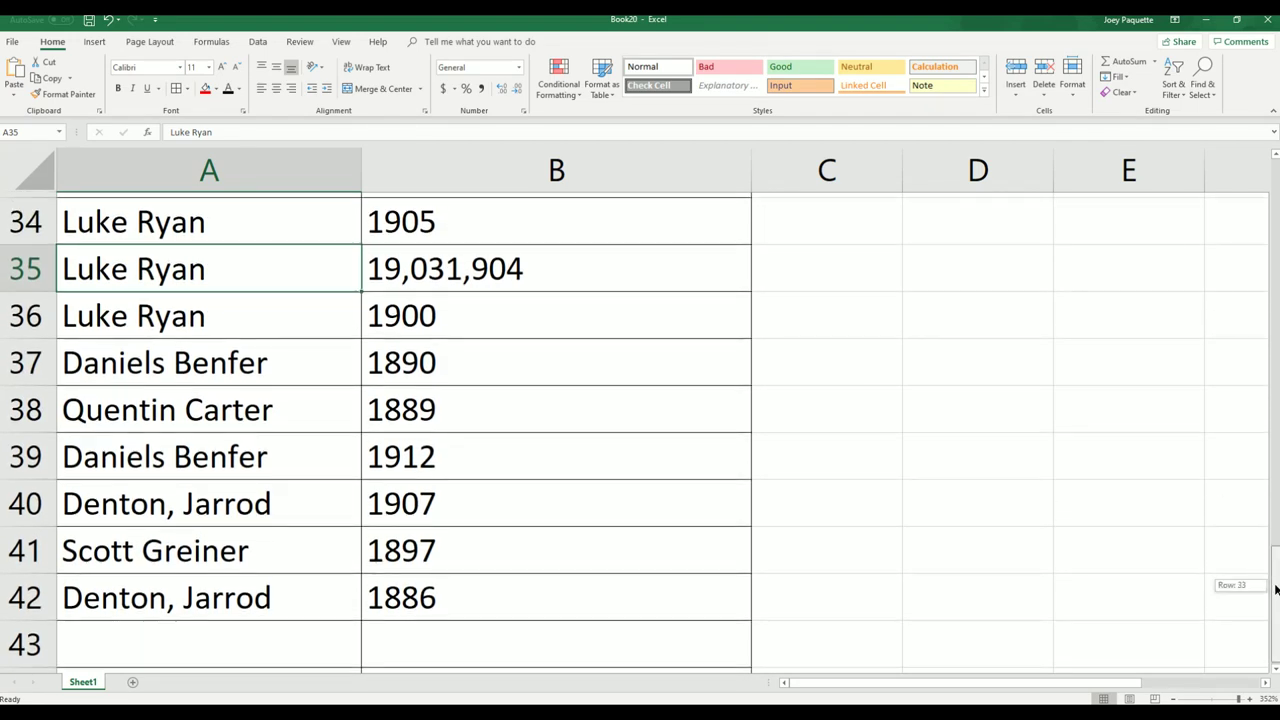
left_click_drag(1276, 590, 1274, 511)
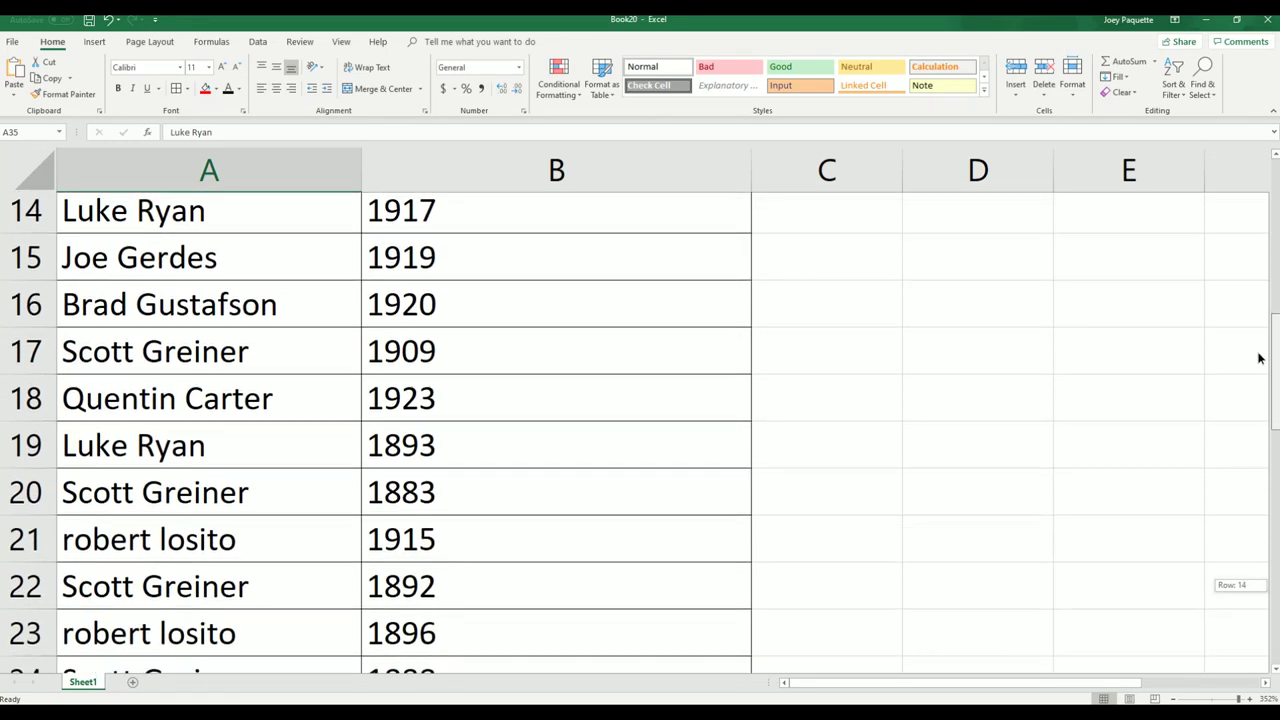
left_click_drag(1249, 389, 1272, 188)
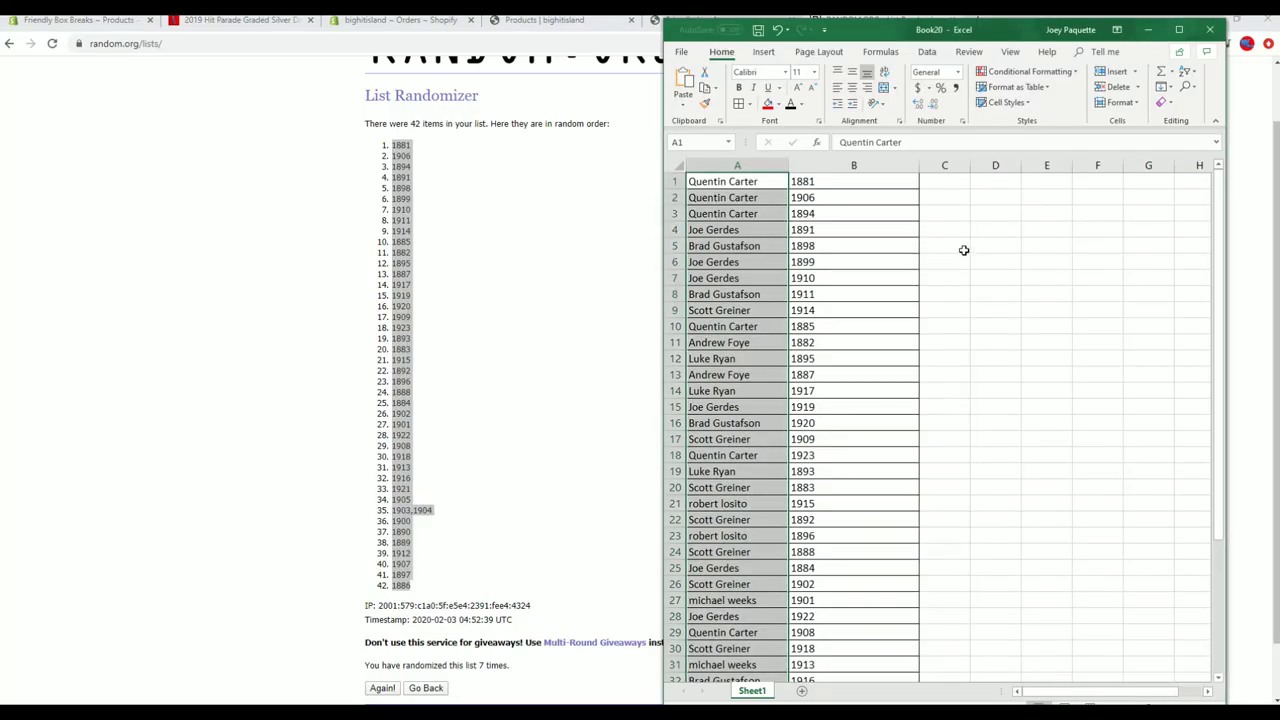
Copy the participant names in cells A1 through A42 of the Excel sheet
left_click(977, 248)
left_click_drag(757, 182, 750, 575)
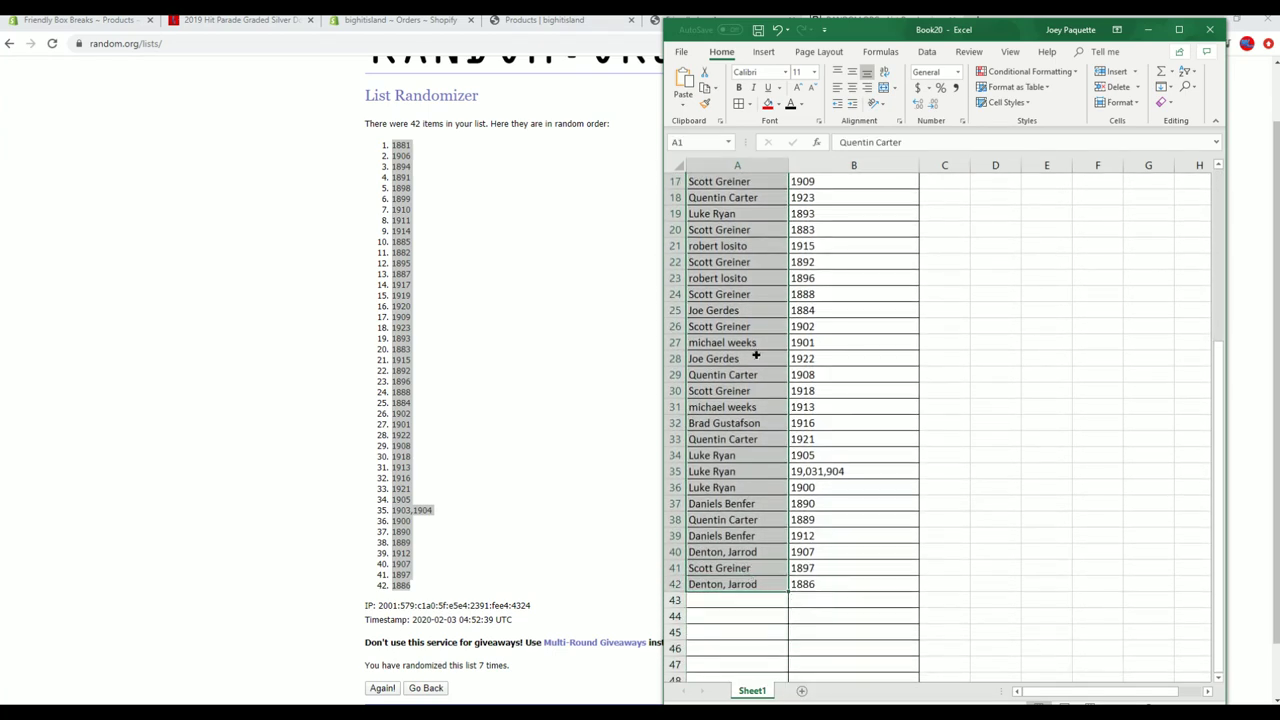
right_click(752, 350)
left_click(768, 379)
Switch to the browser, open an empty RANDOM.ORG List Randomizer form and paste the copied participant names as its list items
scroll(768, 379, "up", 3)
scroll(768, 379, "up", 3)
scroll(503, 220, "up", 1)
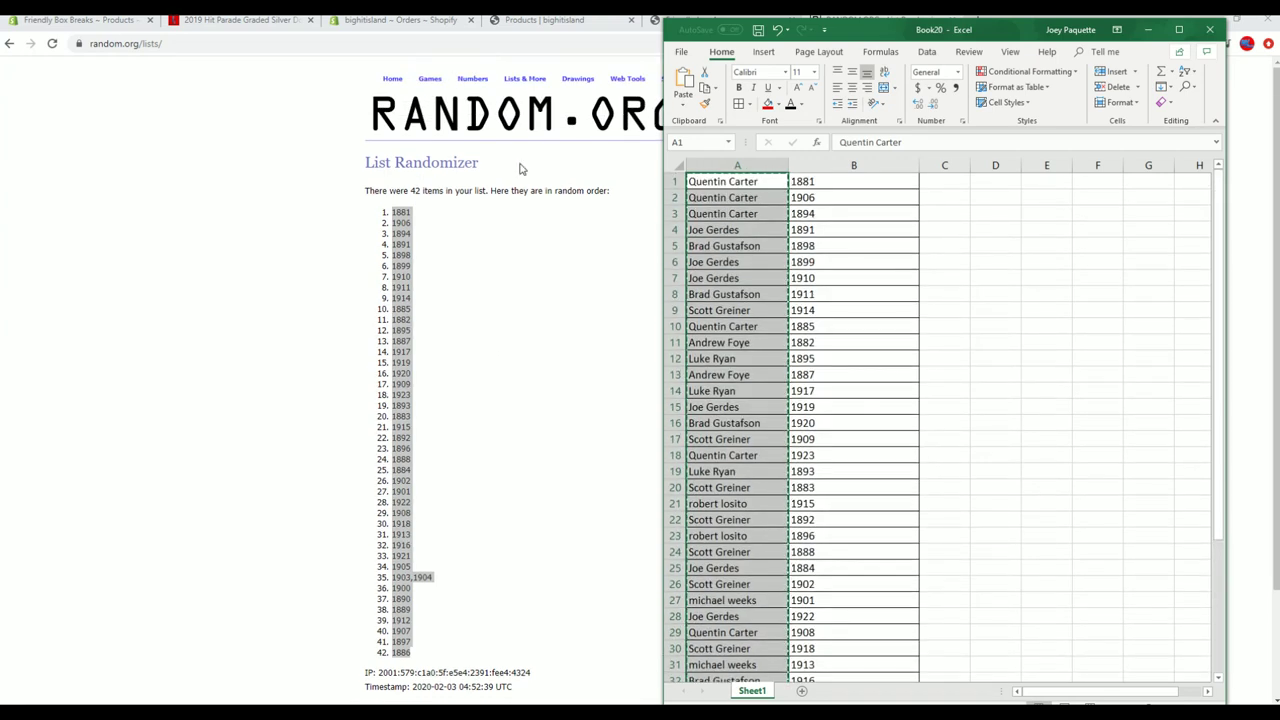
left_click(535, 98)
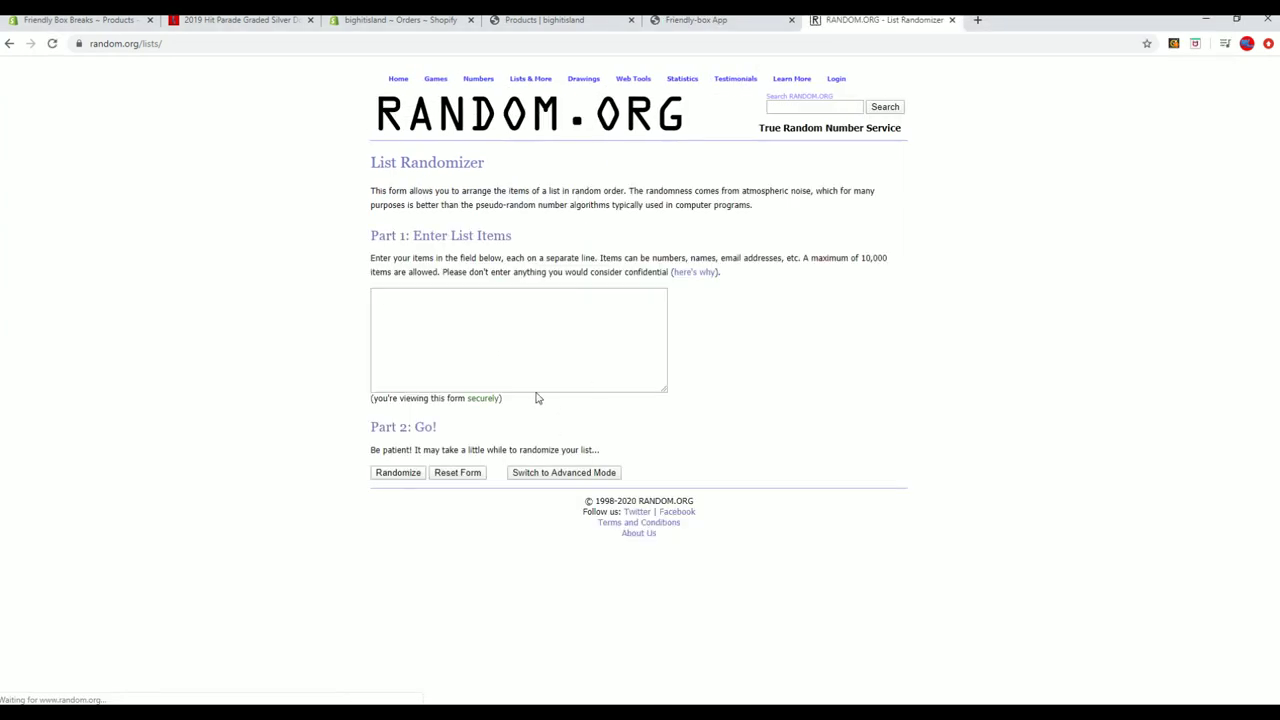
right_click(479, 301)
left_click(508, 405)
Randomize the pasted participant list seven times in total
left_click(398, 472)
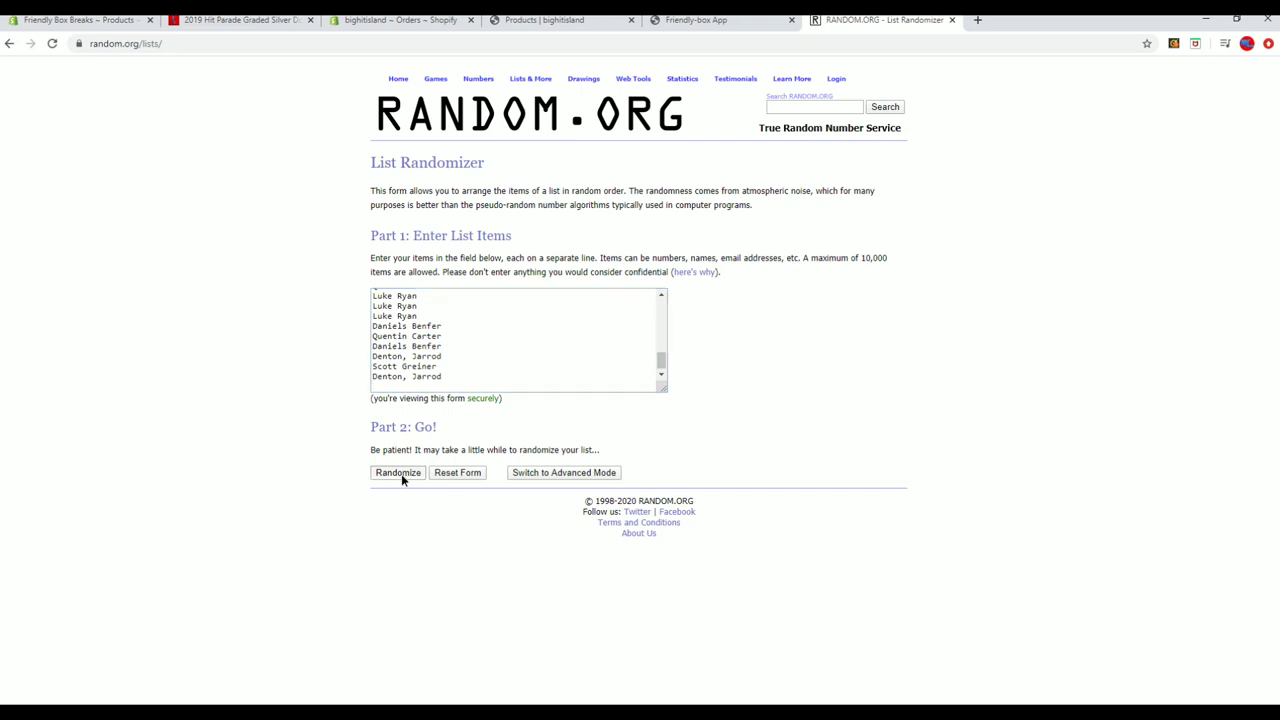
scroll(478, 436, "down", 2)
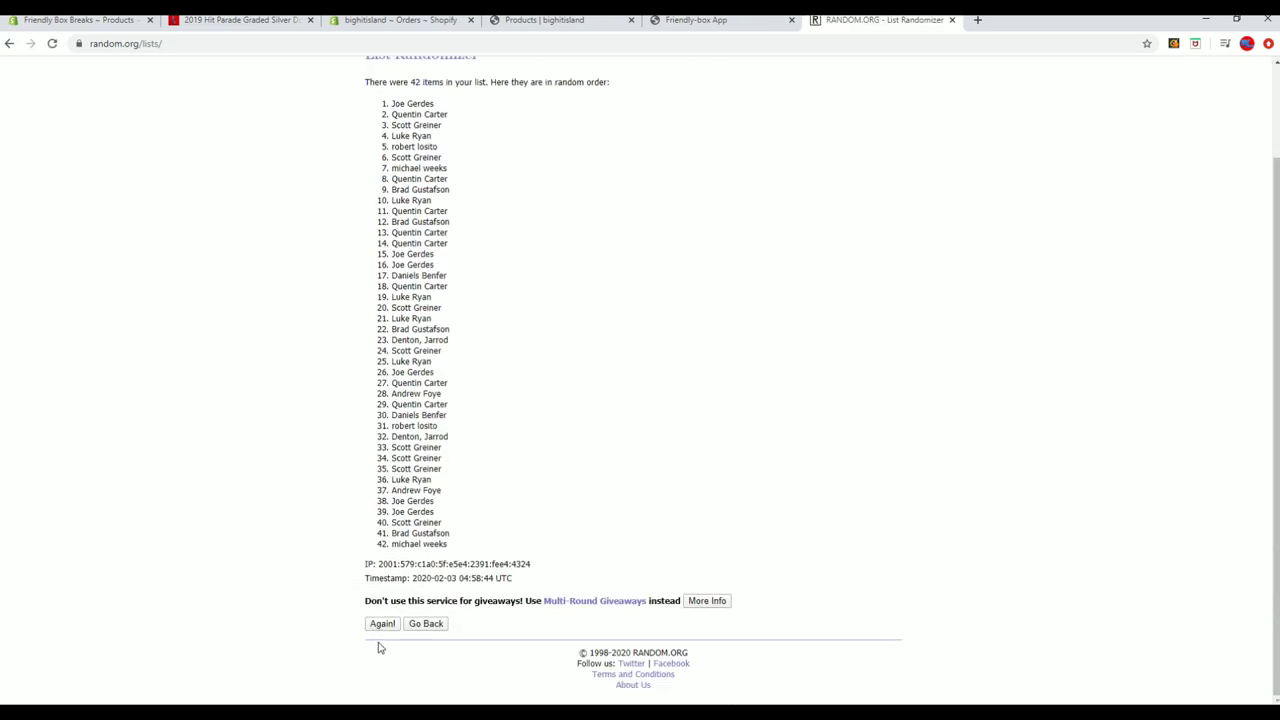
left_click(380, 624)
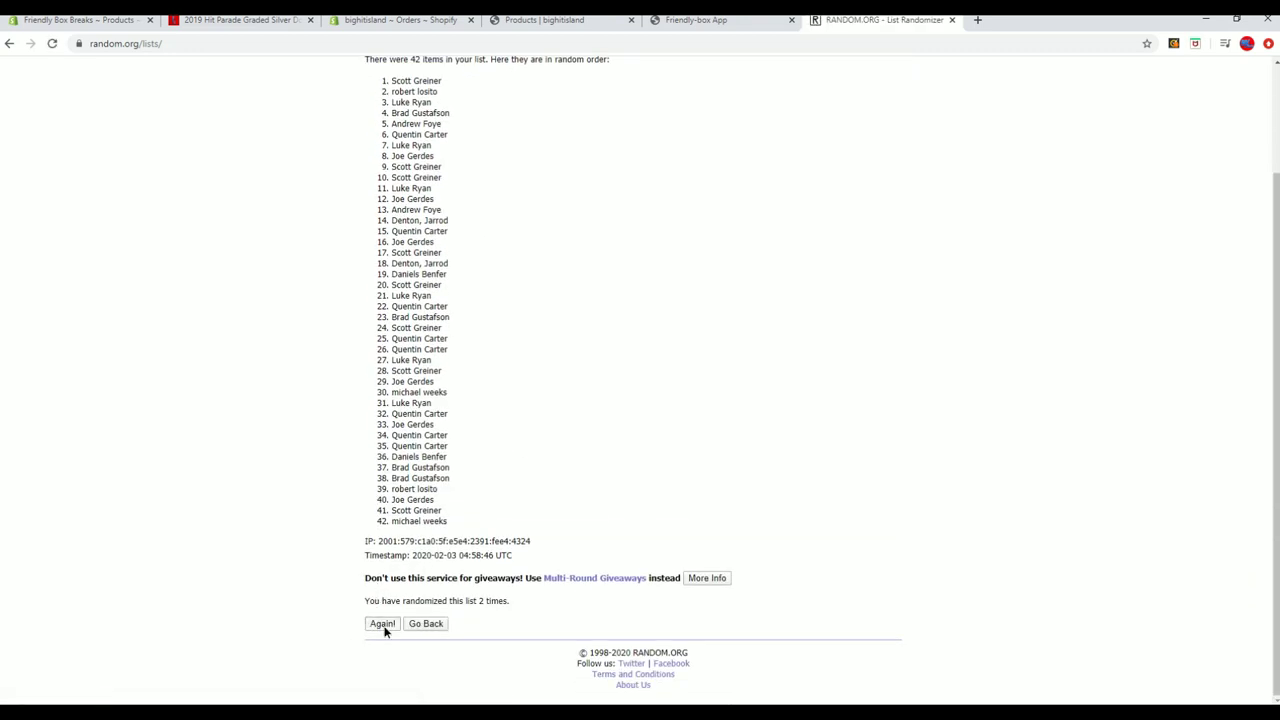
left_click(383, 624)
left_click(382, 628)
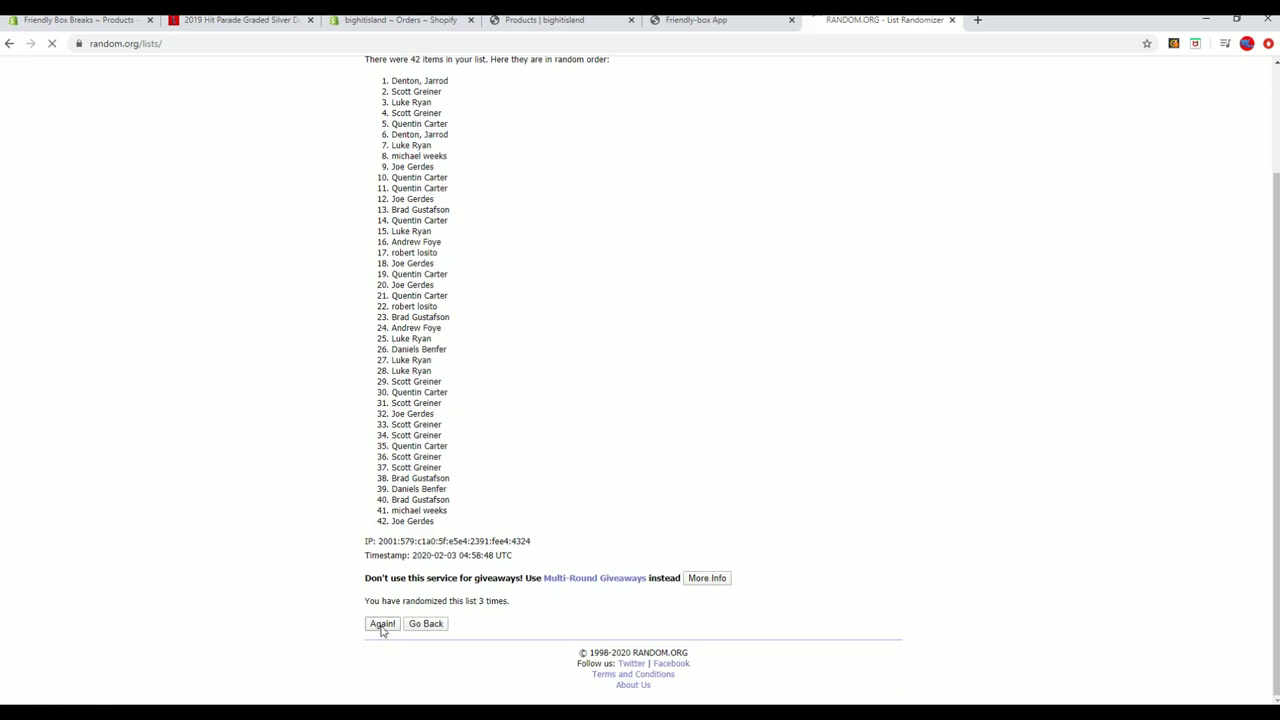
left_click(381, 624)
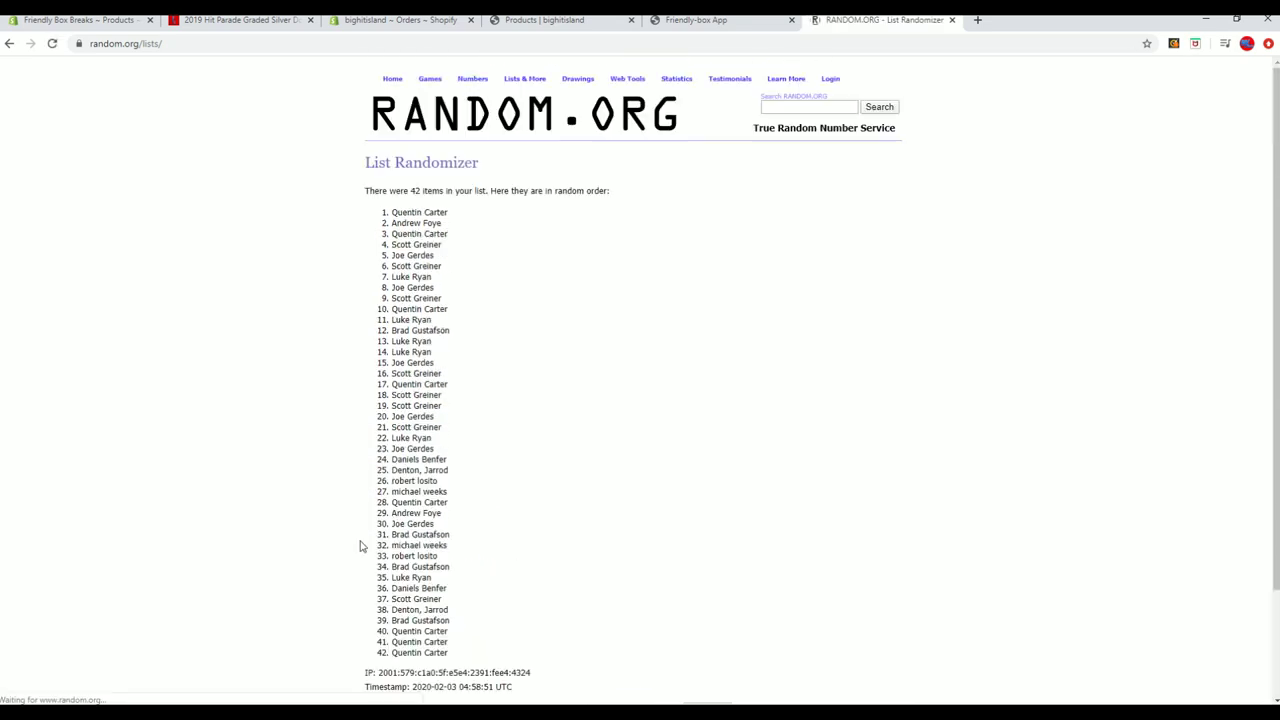
left_click(382, 624)
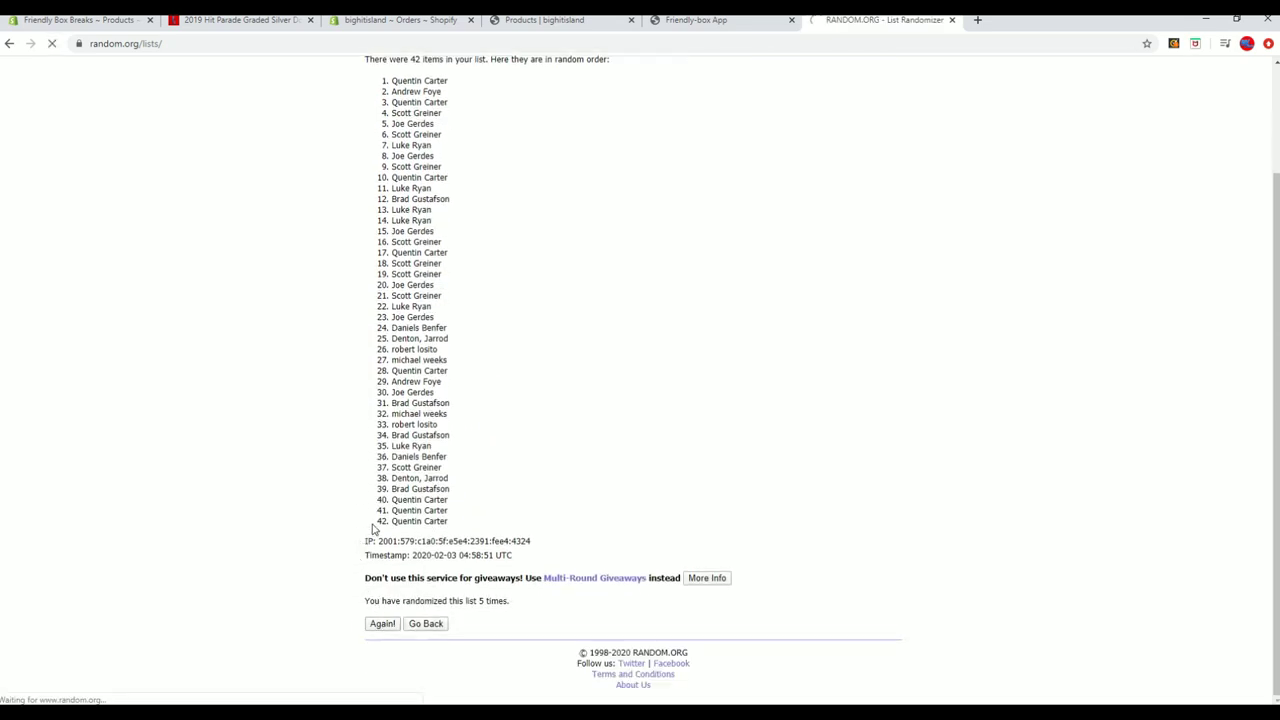
left_click(381, 624)
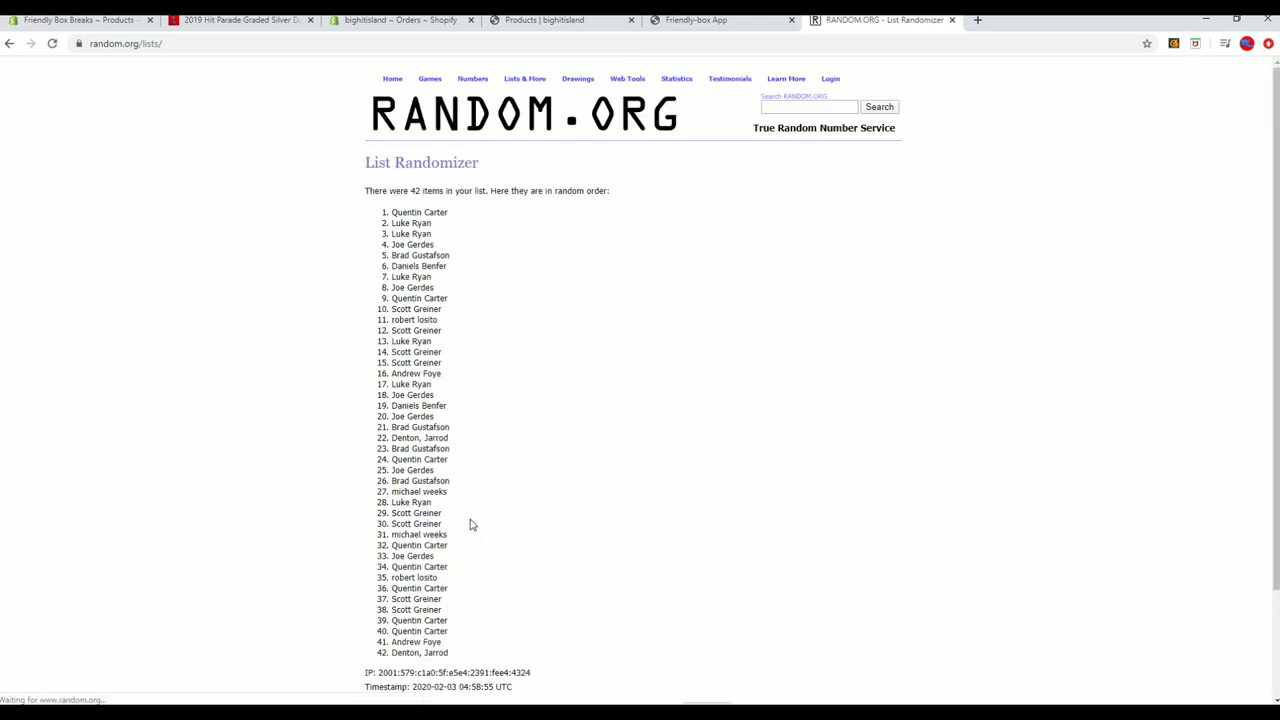
Review the final randomized participant list and briefly highlight the name in first place
scroll(471, 524, "down", 3)
scroll(471, 524, "up", 1)
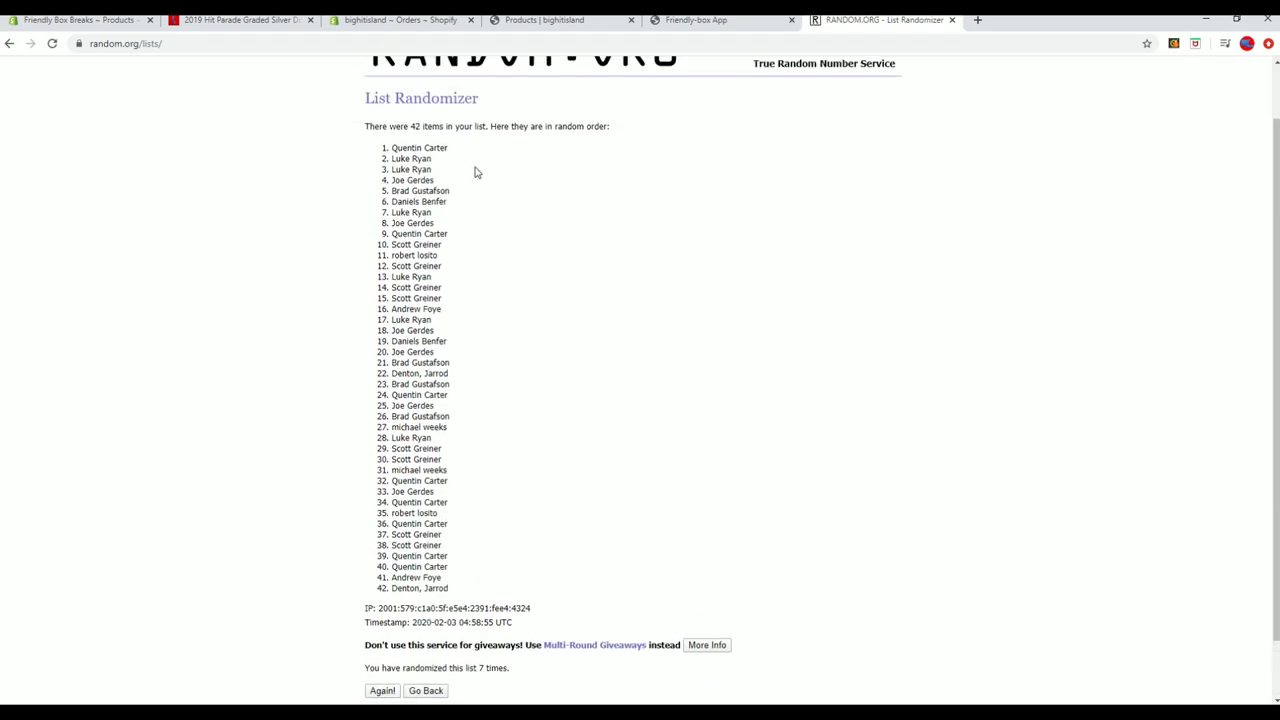
left_click_drag(456, 148, 392, 148)
left_click(477, 215)
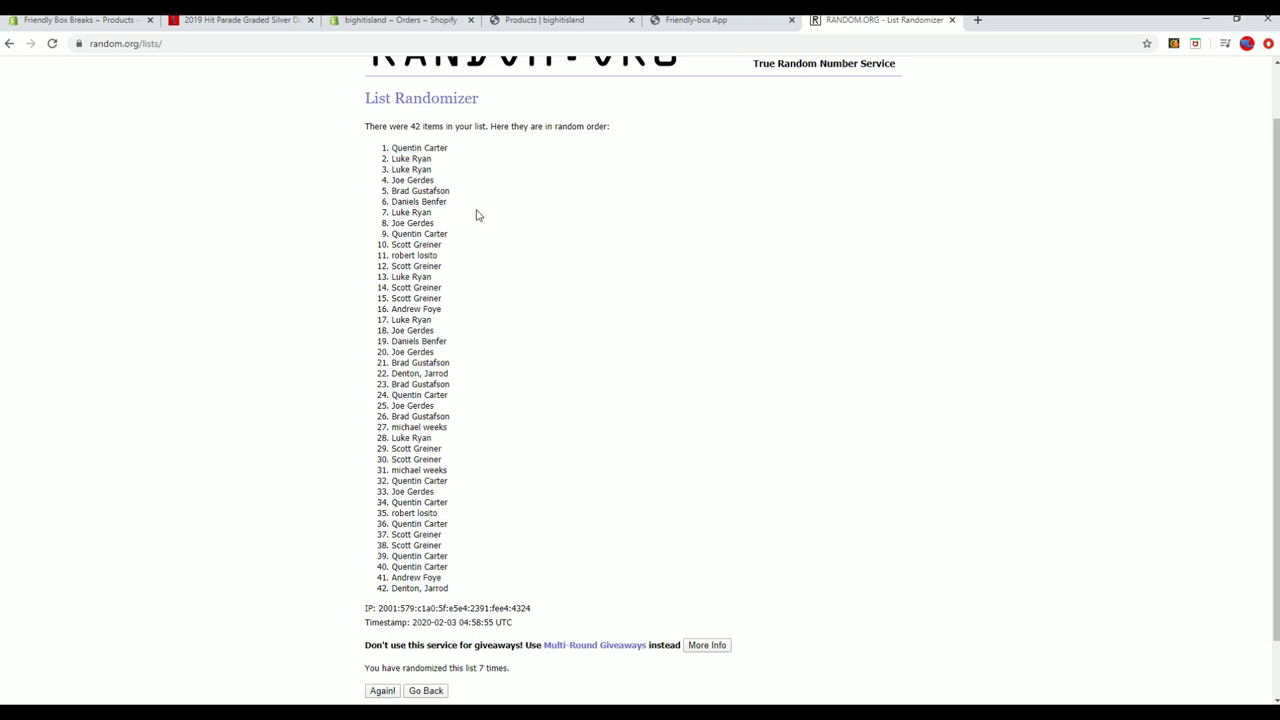